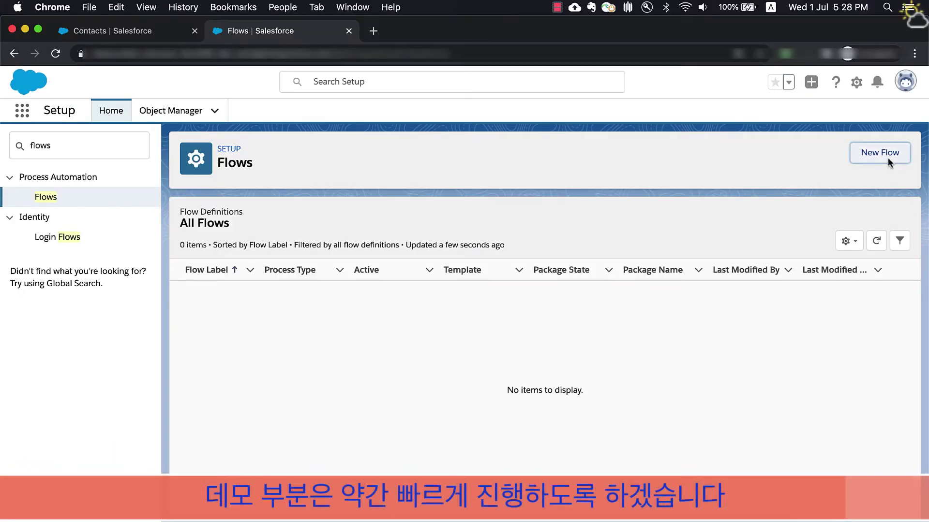
# - Create a new screen flow with a Contact Info screen connected from Start
pyautogui.click(887, 157)
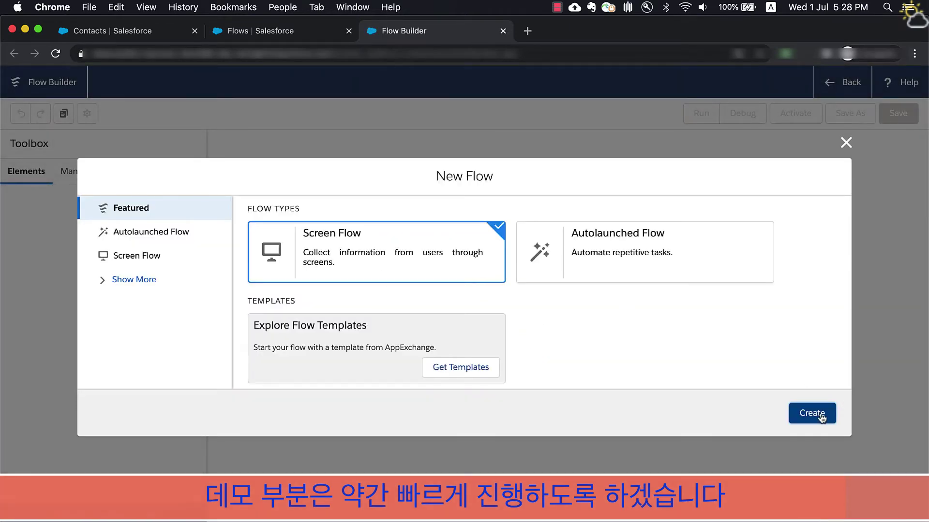
pyautogui.click(819, 413)
pyautogui.moveTo(47, 216); pyautogui.dragTo(359, 167)
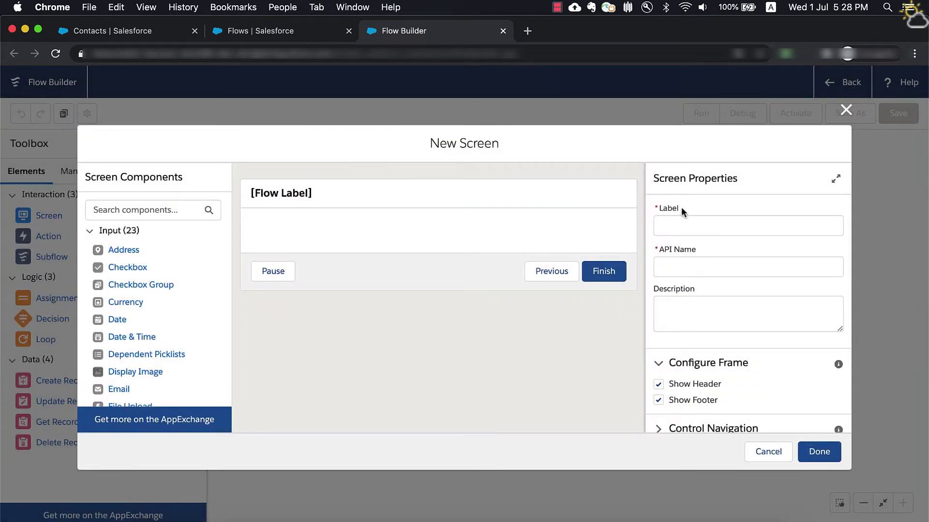
pyautogui.click(685, 221)
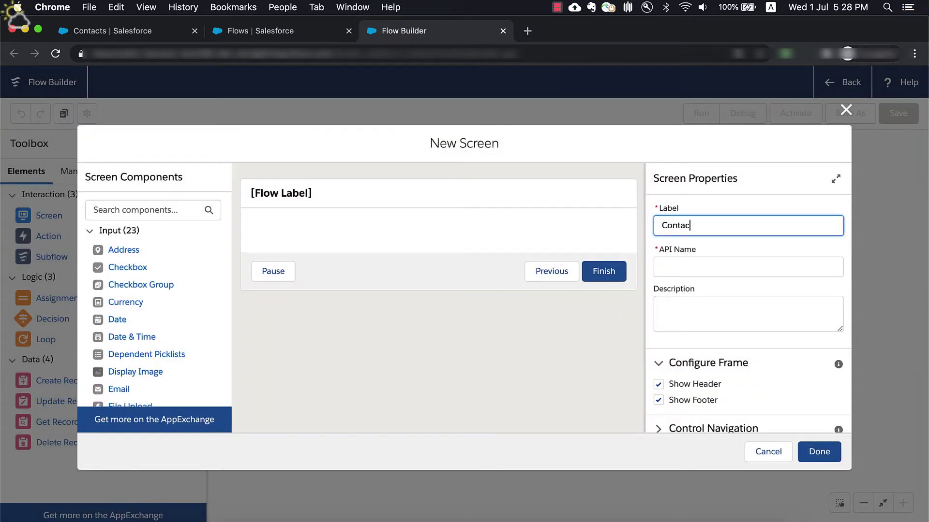
pyautogui.click(725, 304)
pyautogui.click(822, 453)
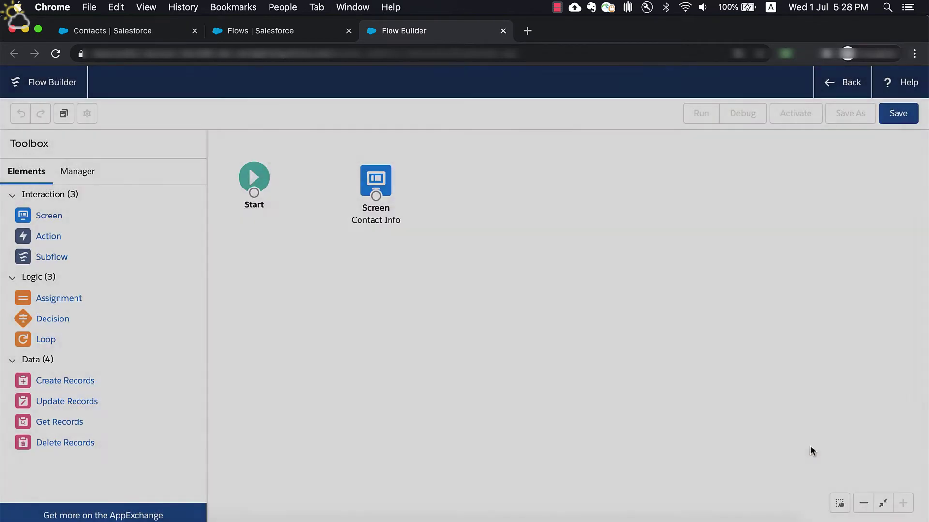
pyautogui.moveTo(254, 194); pyautogui.dragTo(376, 185)
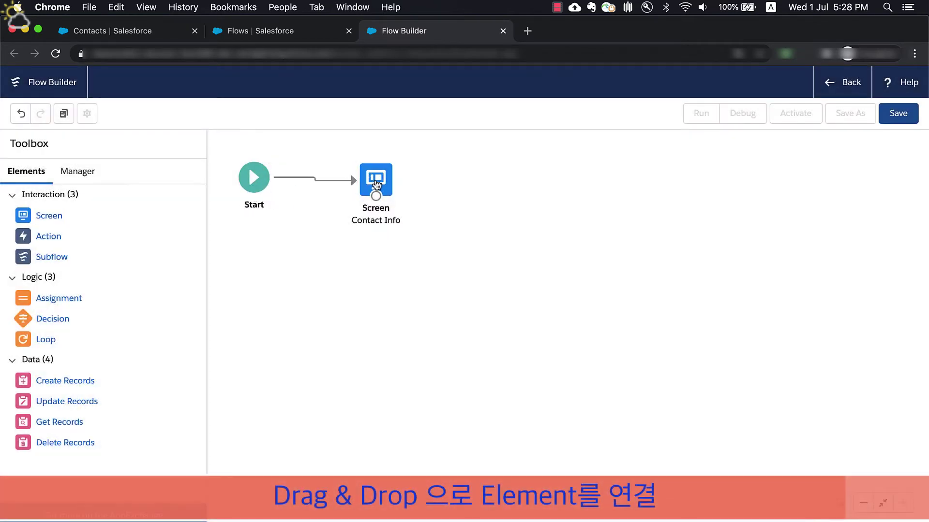
# - Save the flow as 'New Contact'
pyautogui.click(898, 113)
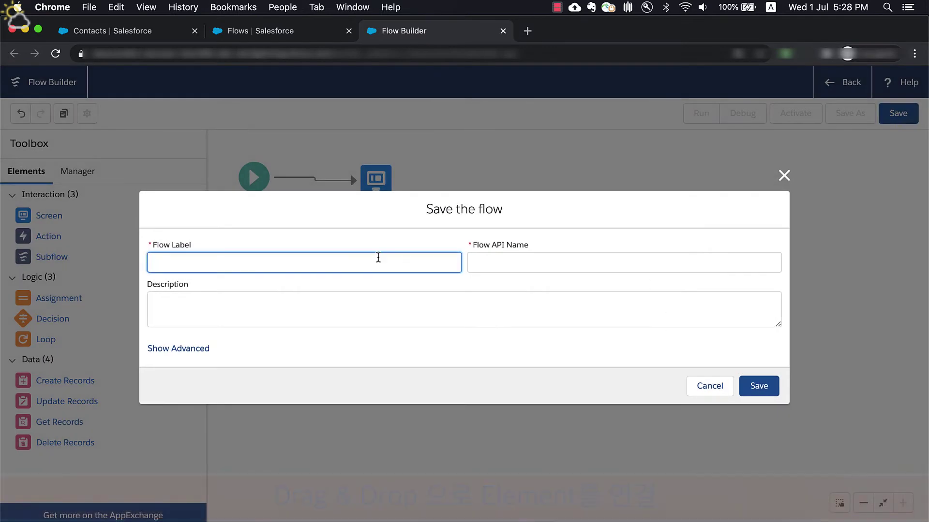
pyautogui.write('New Contact')
pyautogui.click(503, 295)
pyautogui.click(758, 386)
# - Create a record variable named 'contact' of the Contact object
pyautogui.click(76, 173)
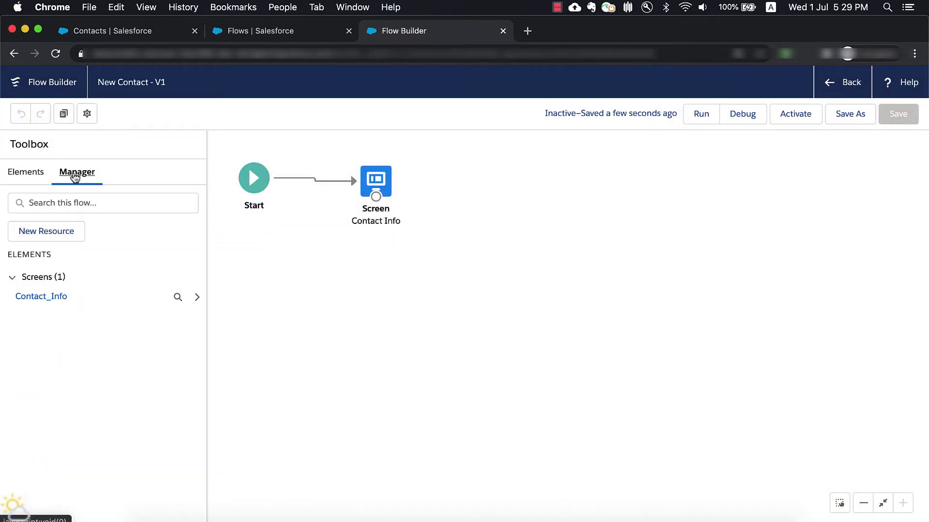
pyautogui.click(54, 231)
pyautogui.click(234, 254)
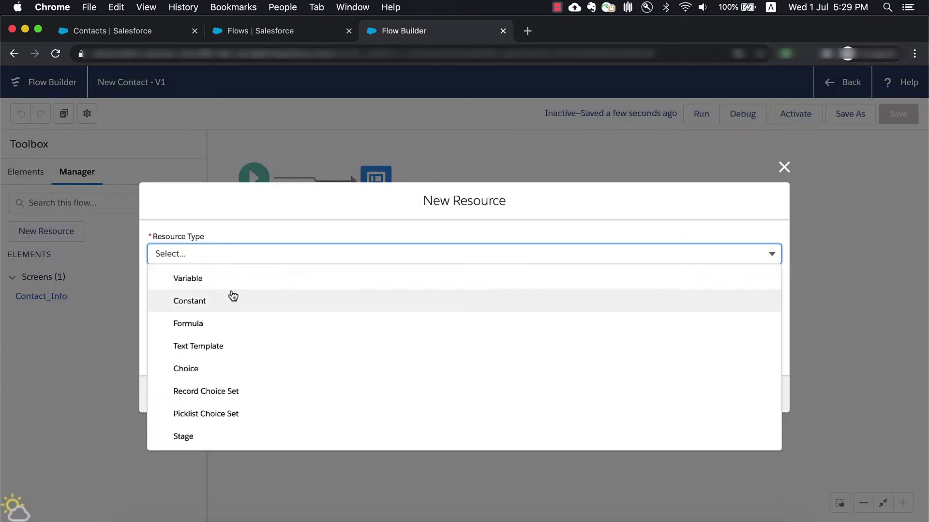
pyautogui.click(227, 276)
pyautogui.click(224, 279)
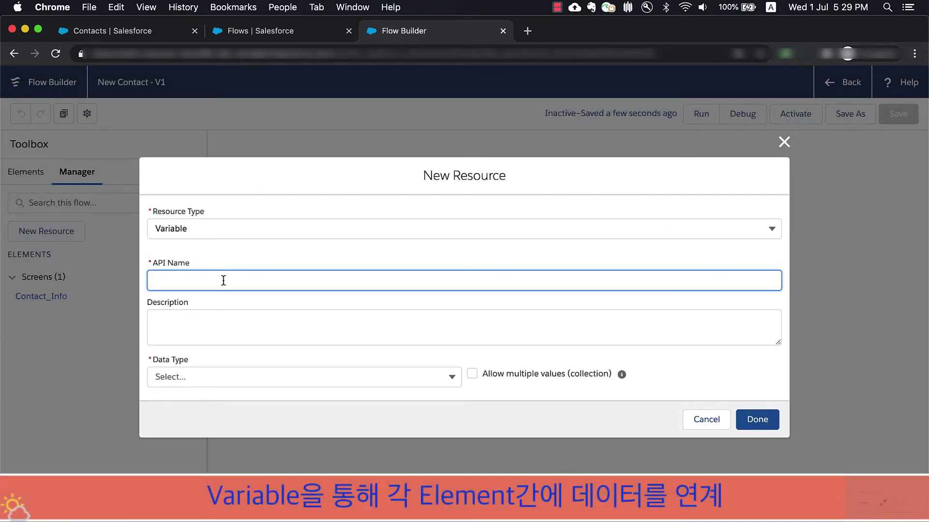
pyautogui.click(193, 377)
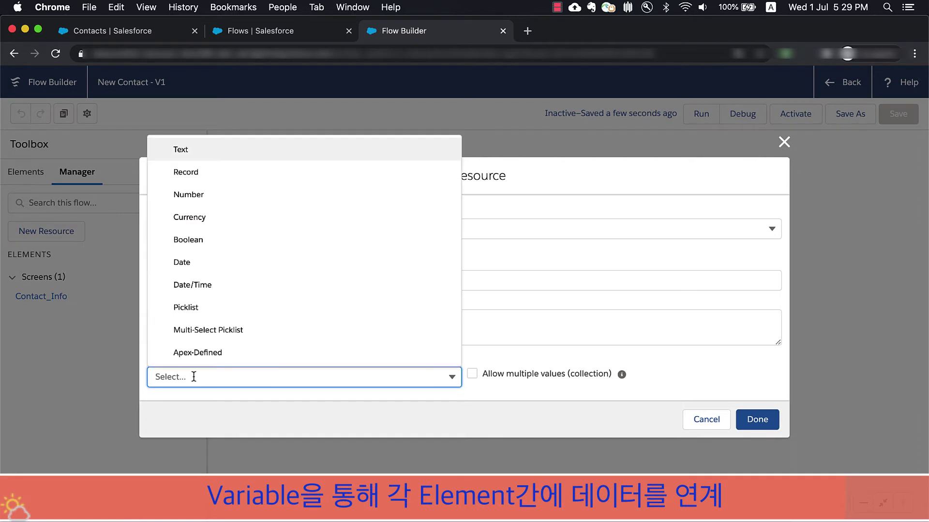
pyautogui.click(239, 174)
pyautogui.click(343, 382)
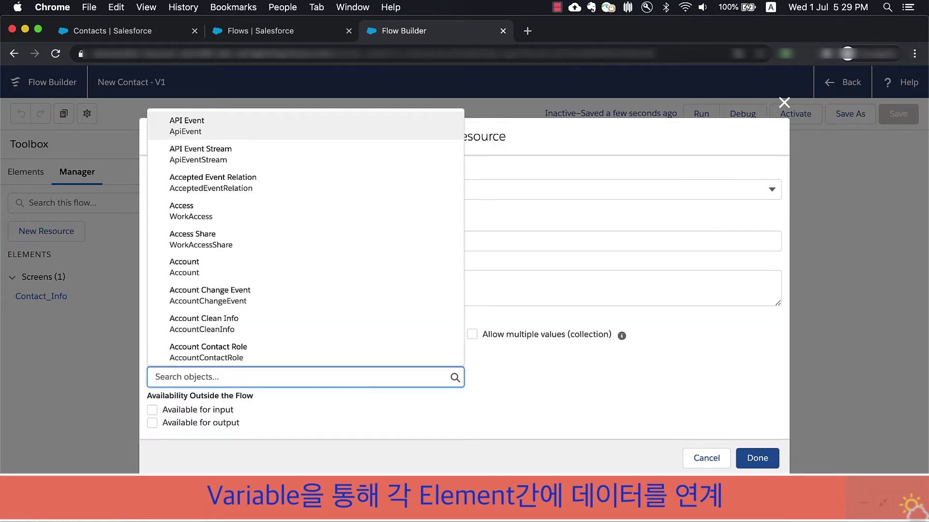
pyautogui.write('contact')
pyautogui.click(195, 210)
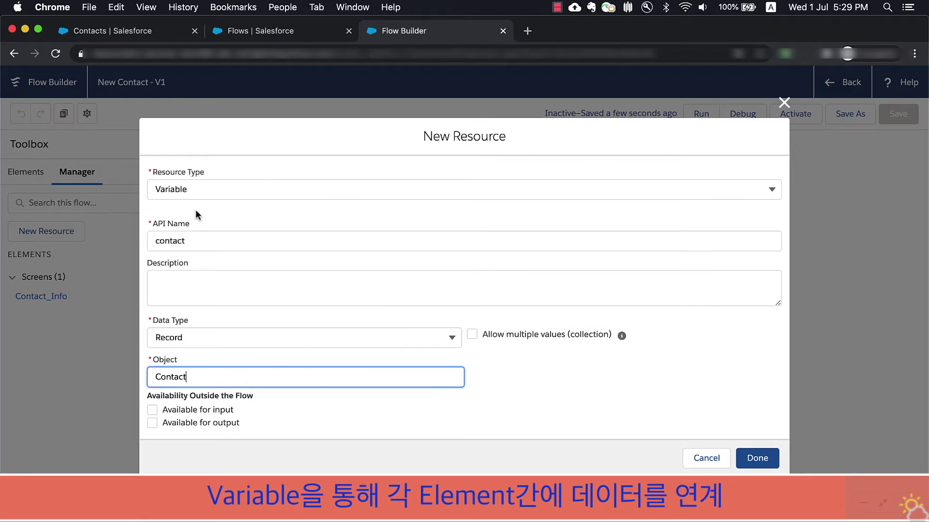
pyautogui.click(756, 458)
# - Add a Name component with API name contactName to the Contact Info screen
pyautogui.doubleClick(373, 181)
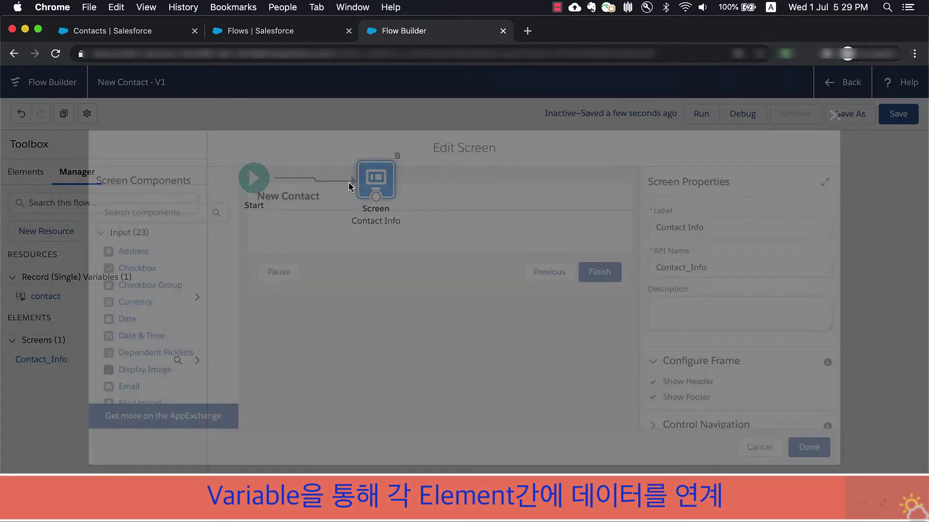
pyautogui.write('name')
pyautogui.moveTo(120, 250); pyautogui.dragTo(307, 230)
pyautogui.write('contactName')
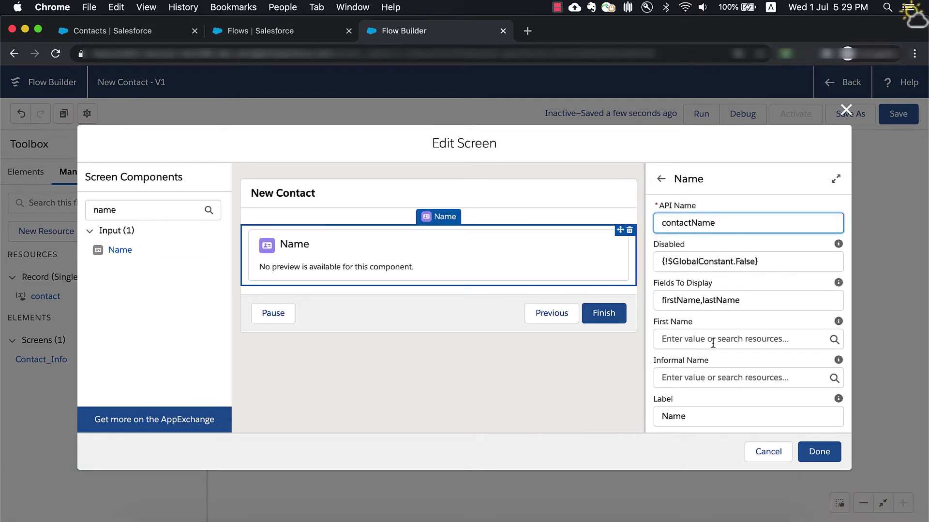
# - Bind the Name's first and last name to {!contact.FirstName} and {!contact.LastName}
pyautogui.click(755, 338)
pyautogui.click(667, 273)
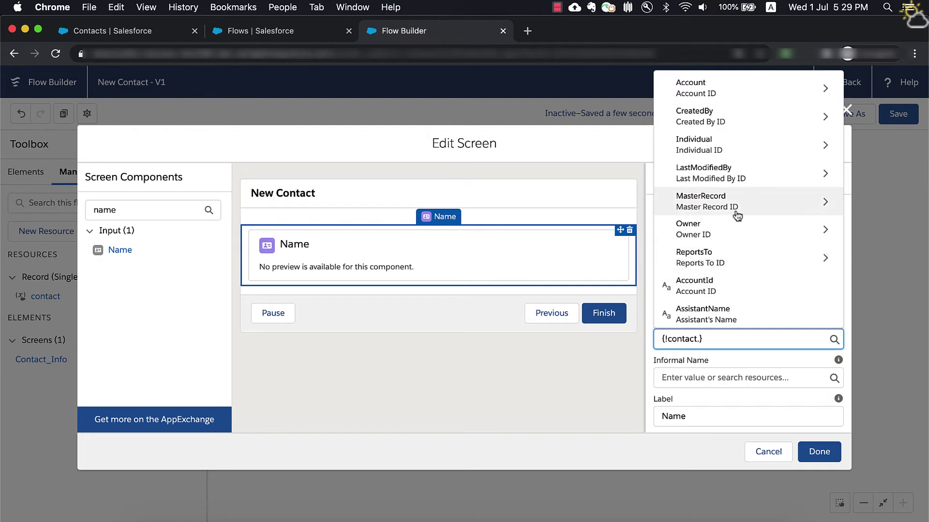
pyautogui.write('first')
pyautogui.click(692, 312)
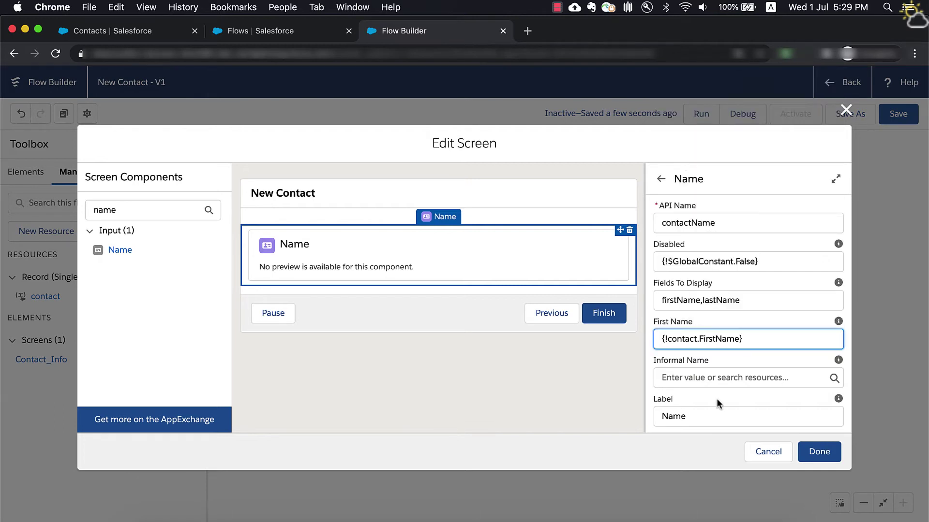
pyautogui.scroll(-3, 716, 398)
pyautogui.click(708, 332)
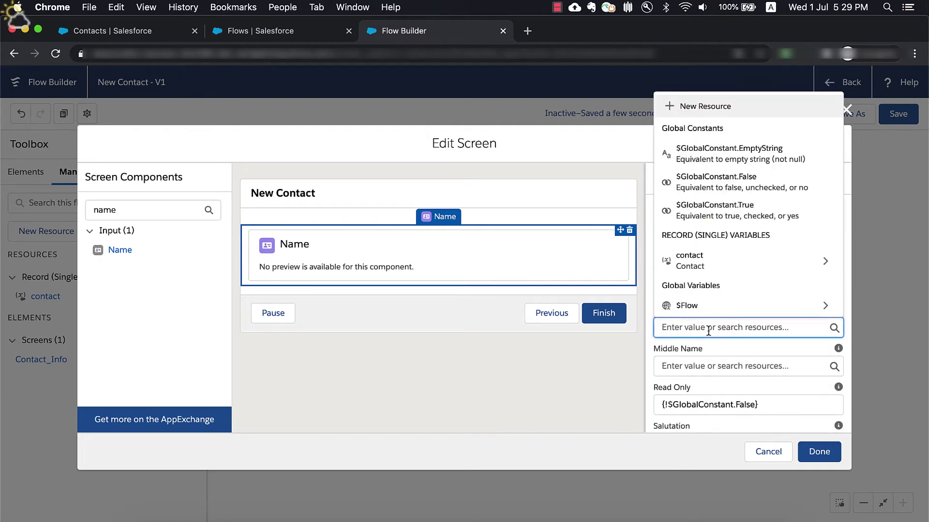
pyautogui.click(715, 257)
pyautogui.write('LastNa')
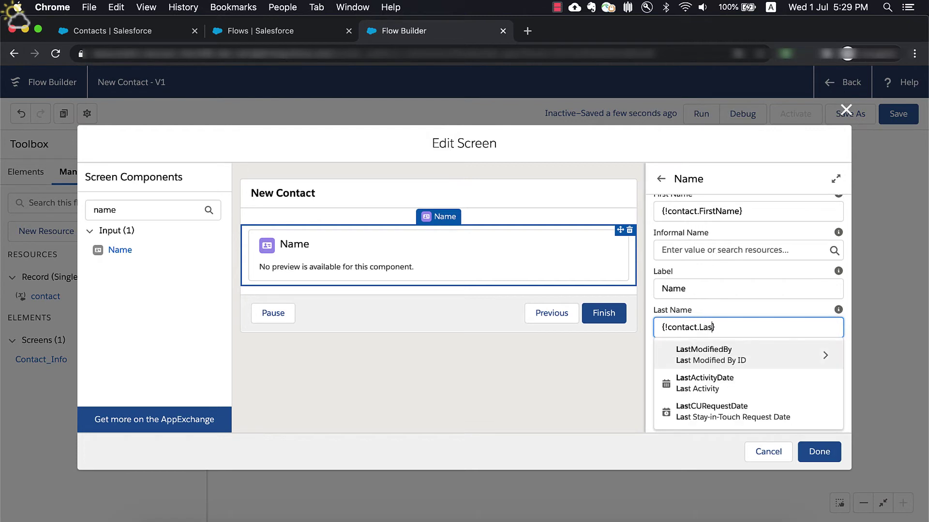
pyautogui.click(699, 358)
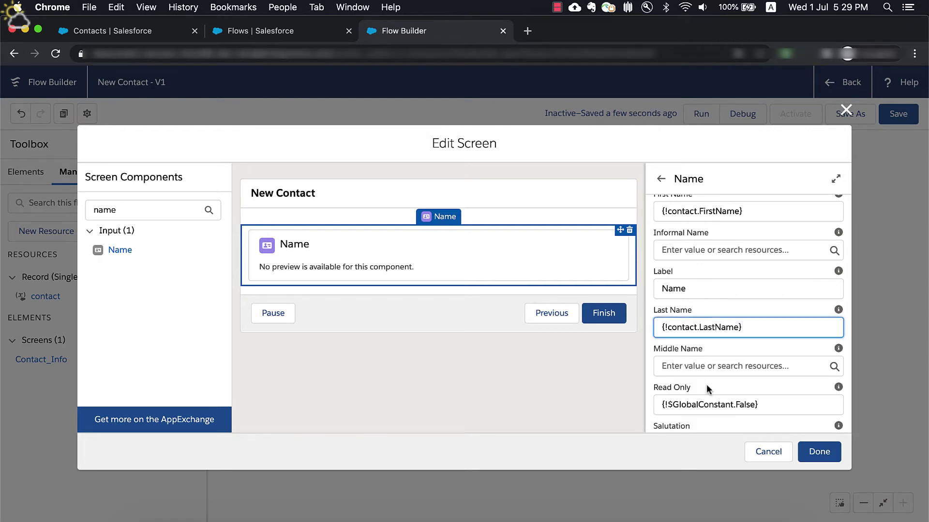
# - Re-bind first and last name to the contact fields and apply the screen changes
pyautogui.scroll(-5, 707, 378)
pyautogui.scroll(-5, 706, 390)
pyautogui.click(706, 307)
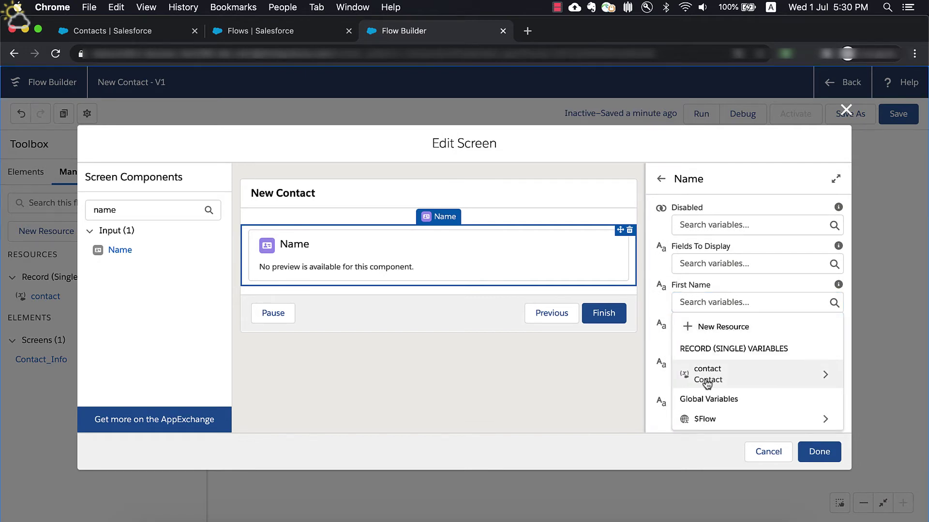
pyautogui.click(707, 374)
pyautogui.write('First')
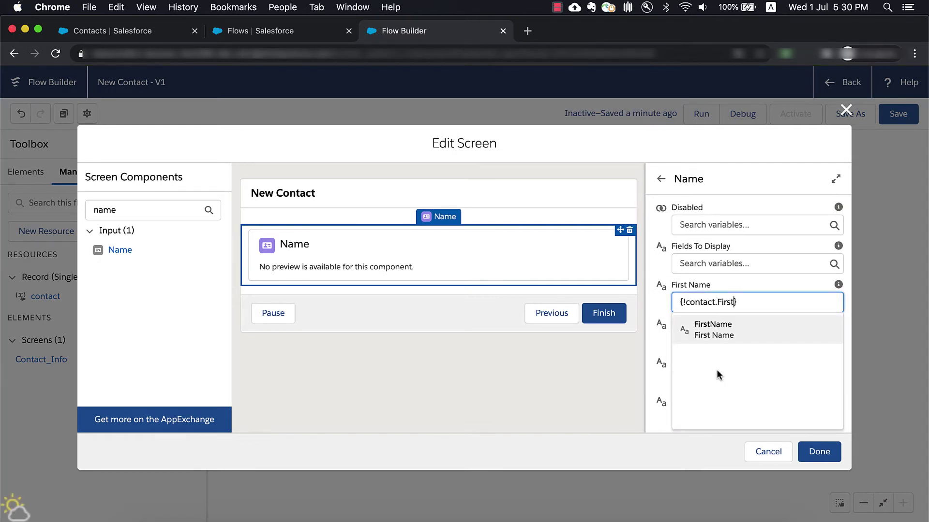
pyautogui.click(716, 329)
pyautogui.scroll(-2, 716, 329)
pyautogui.click(713, 339)
pyautogui.click(704, 413)
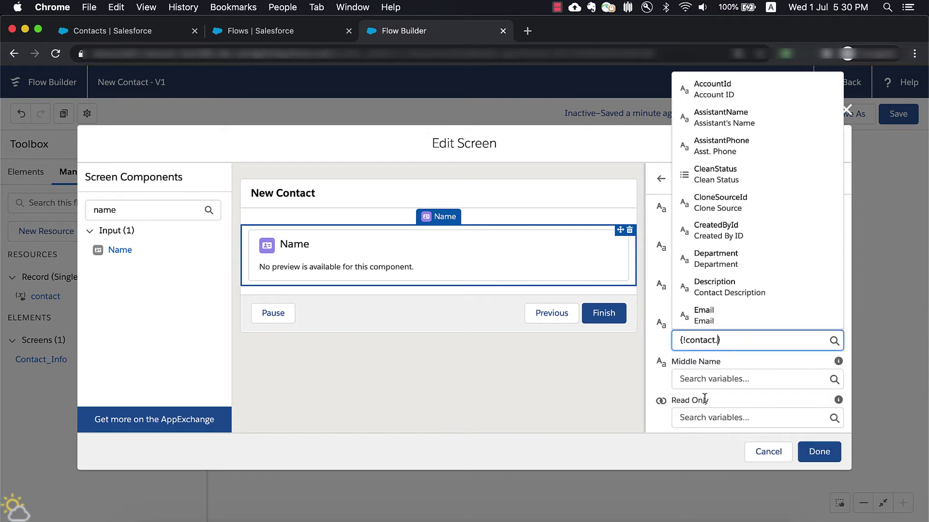
pyautogui.write('Last')
pyautogui.click(741, 318)
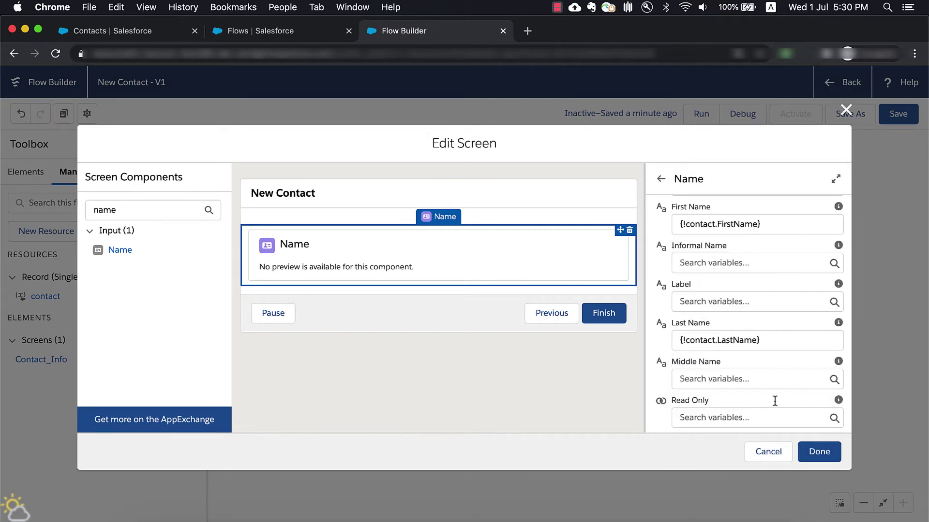
pyautogui.click(812, 451)
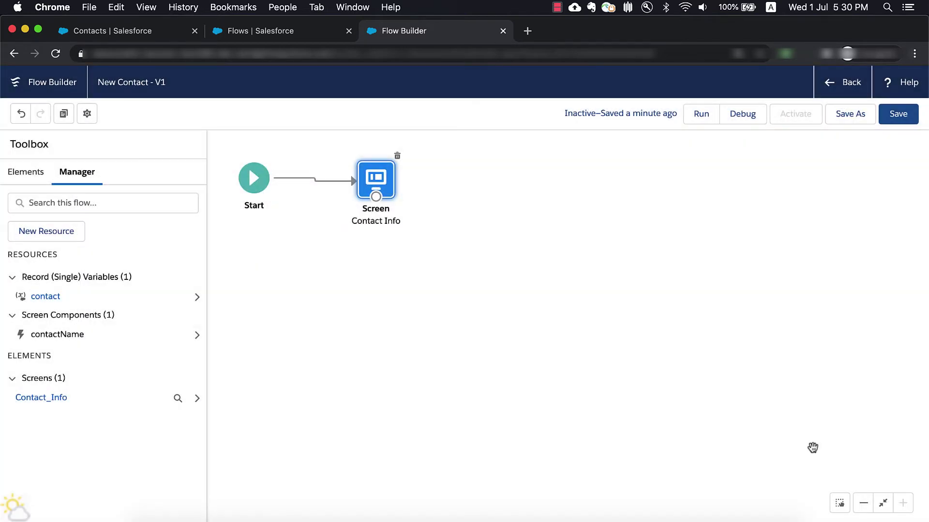
# - Save the flow, then start an 'accounts' record choice set on the Account object
pyautogui.click(895, 117)
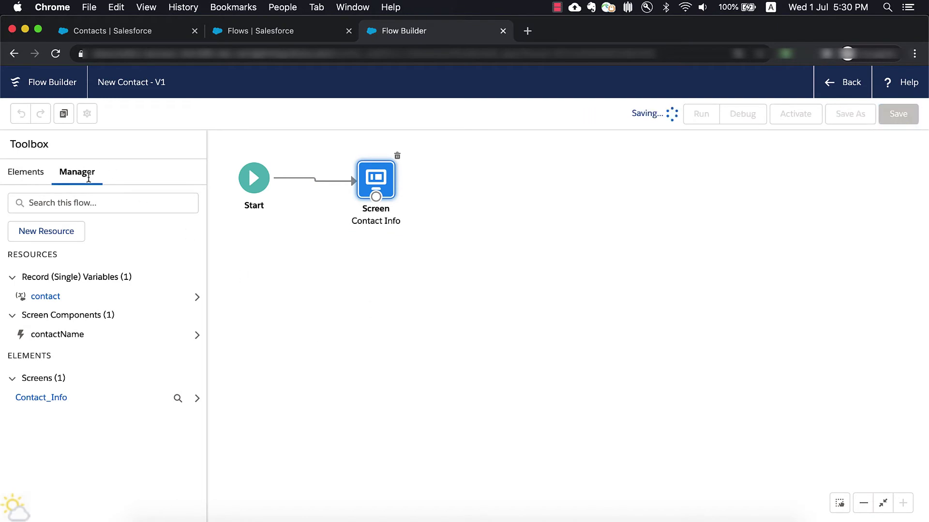
pyautogui.click(787, 144)
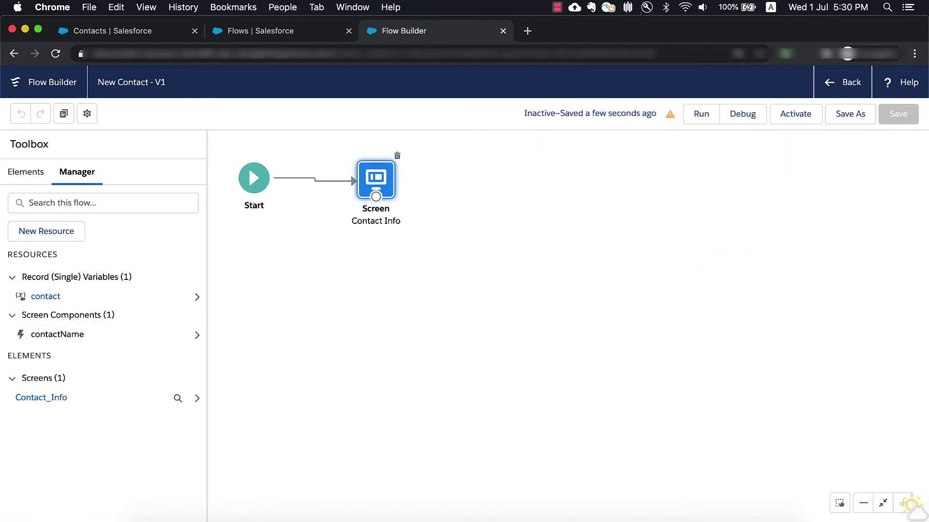
pyautogui.click(45, 232)
pyautogui.click(300, 254)
pyautogui.click(229, 385)
pyautogui.click(236, 281)
pyautogui.click(253, 377)
pyautogui.write('Acc')
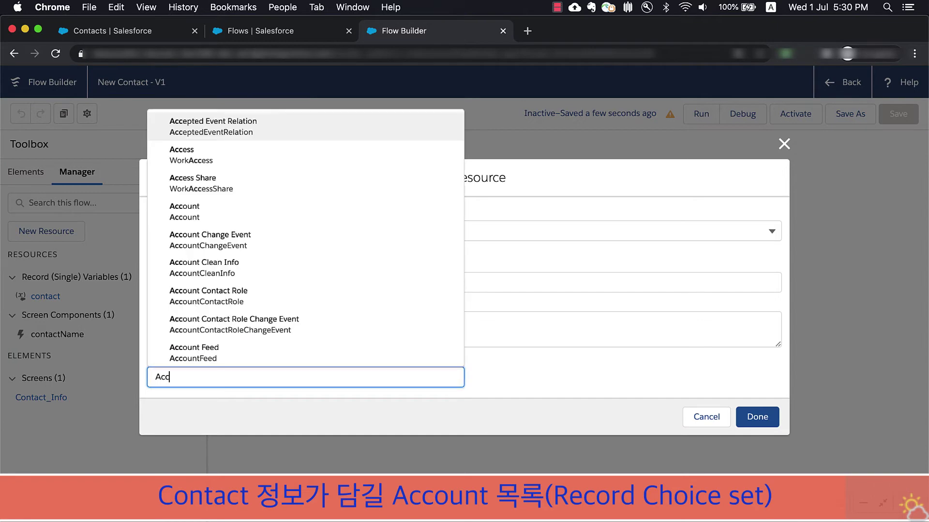
pyautogui.click(207, 218)
# - Label choices by Name, with Text data type and Id as the choice value
pyautogui.scroll(-5, 274, 371)
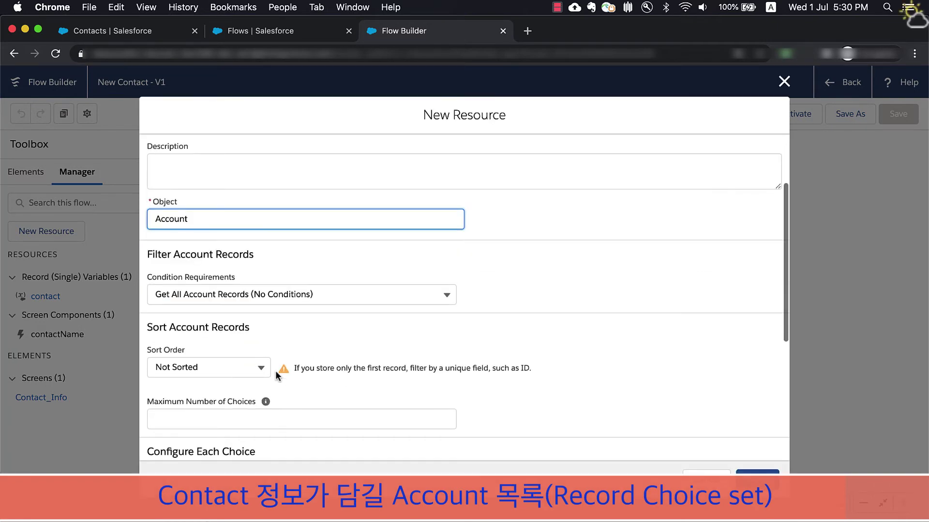
pyautogui.click(247, 382)
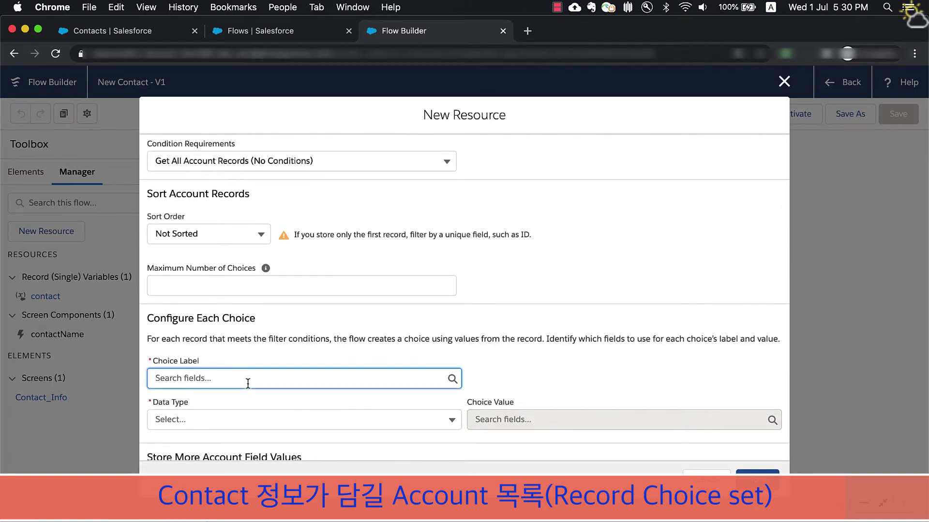
pyautogui.write('Name')
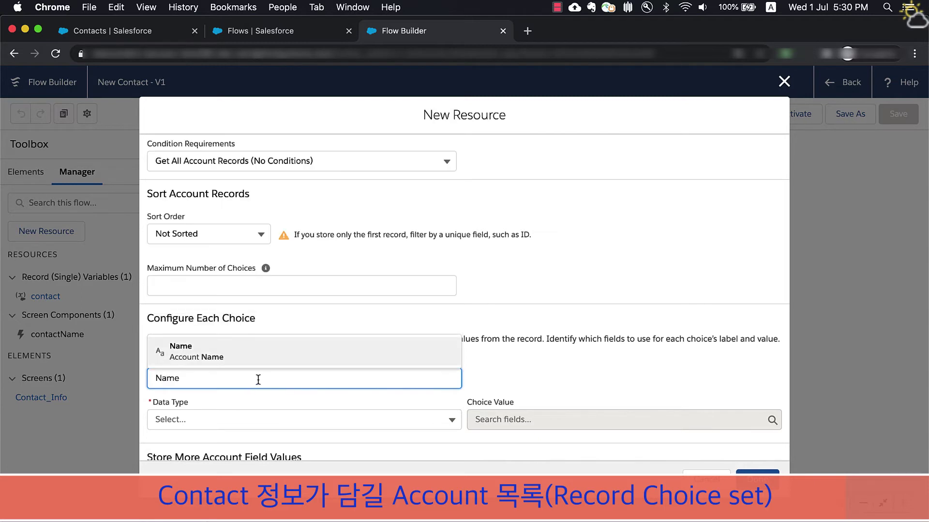
pyautogui.click(201, 420)
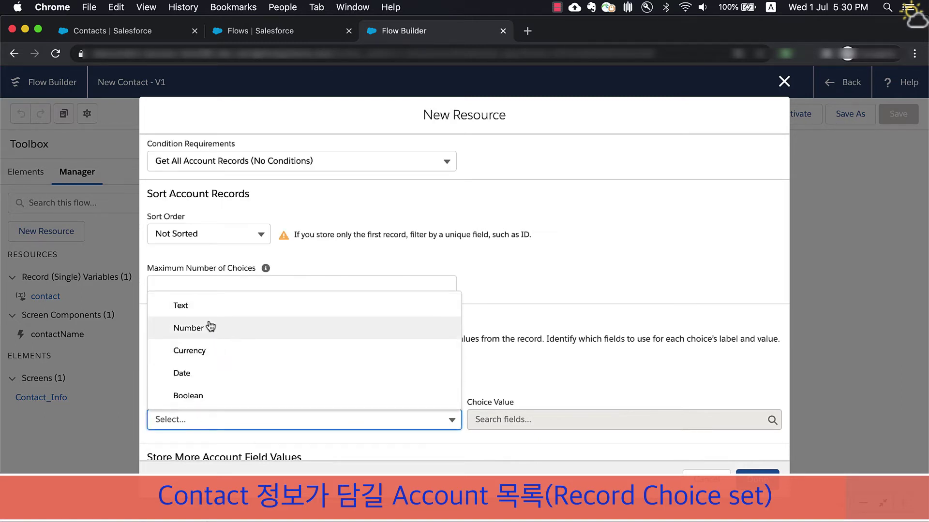
pyautogui.click(218, 312)
pyautogui.click(541, 421)
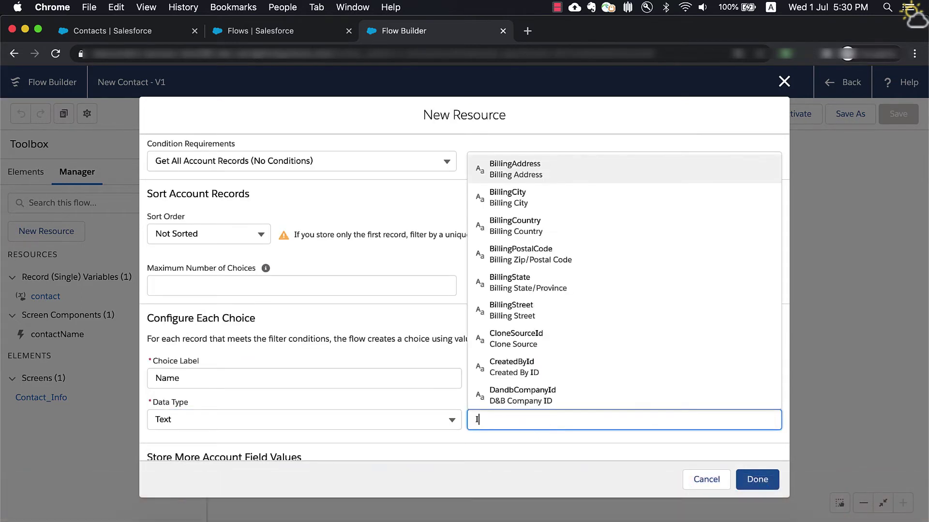
pyautogui.write('Id')
pyautogui.click(603, 253)
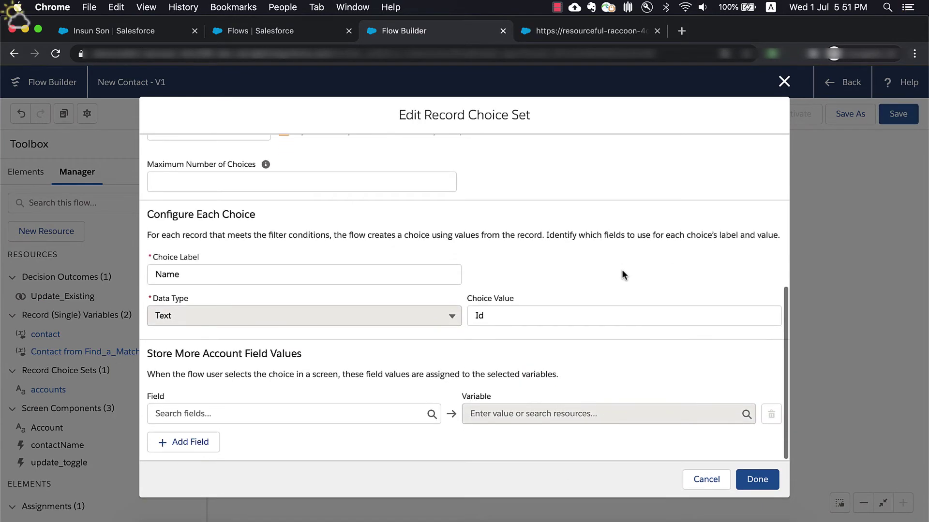
# - Store the selected account's Id into {!contact.AccountId}
pyautogui.click(292, 414)
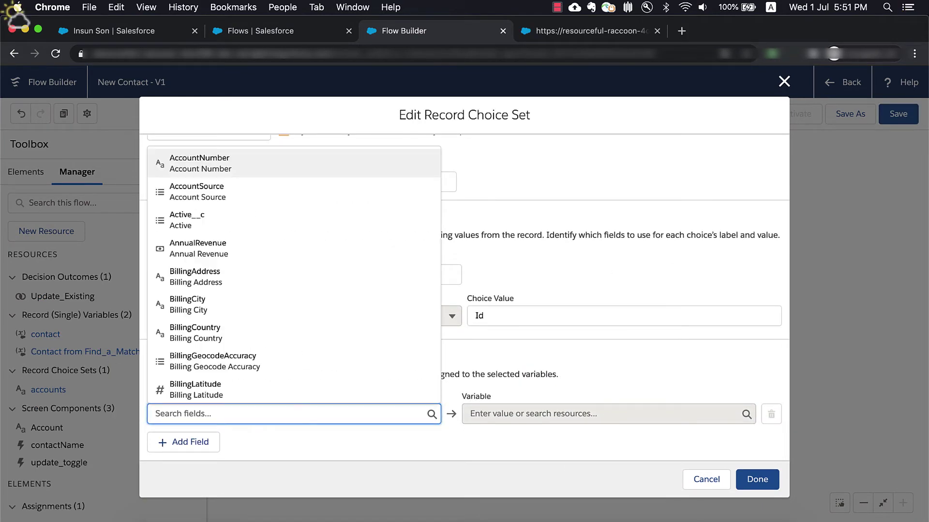
pyautogui.write('Id')
pyautogui.click(252, 248)
pyautogui.click(515, 423)
pyautogui.write('cont')
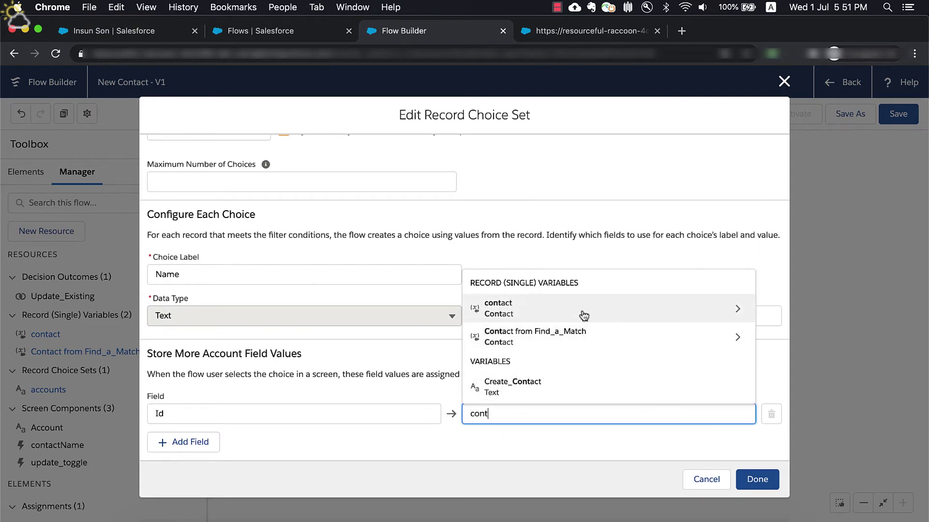
pyautogui.click(584, 315)
pyautogui.write('Acc')
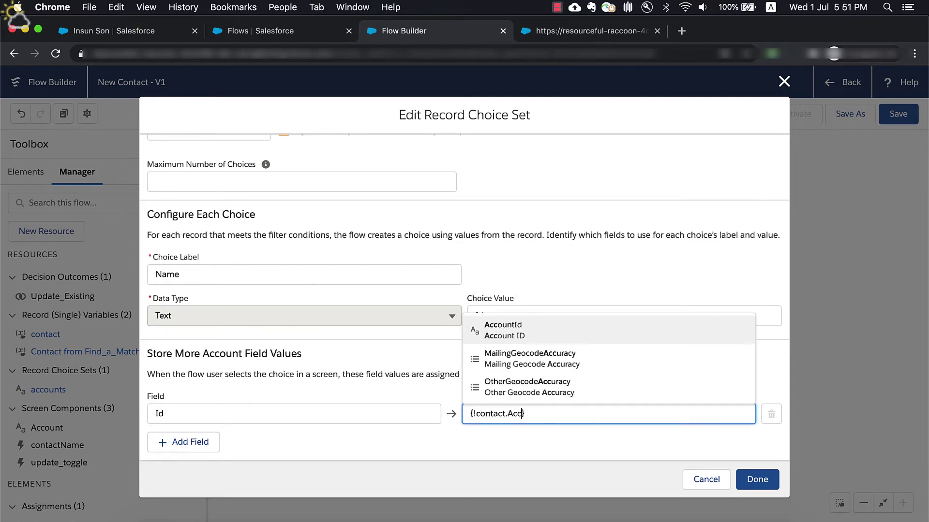
pyautogui.click(550, 327)
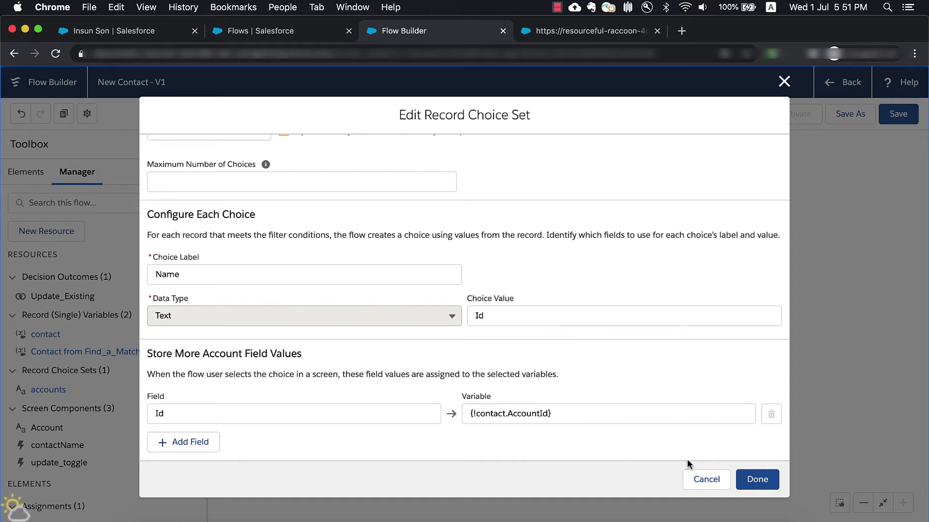
# - Add a picklist labelled 'Account' to the Contact Info screen
pyautogui.doubleClick(384, 189)
pyautogui.write('acc')
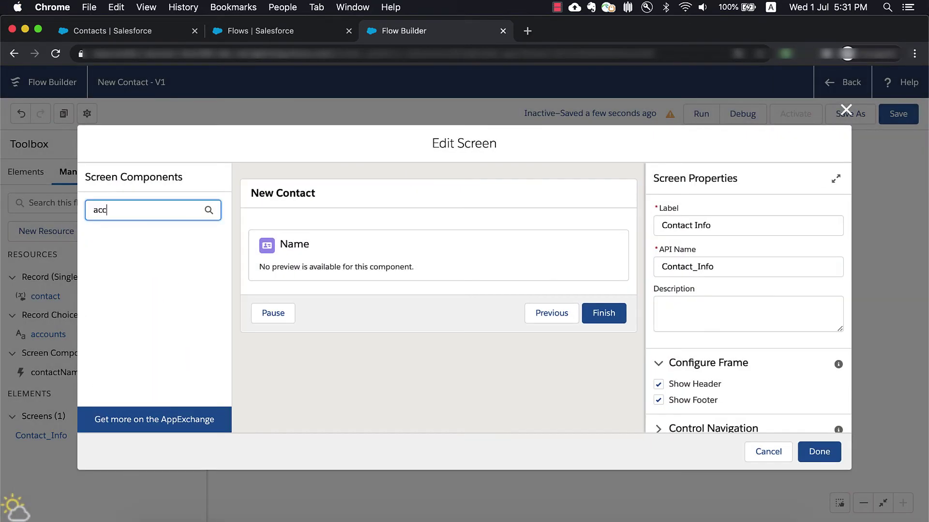
pyautogui.press('BackSpace')
pyautogui.press('BackSpace')
pyautogui.press('BackSpace')
pyautogui.write('pick')
pyautogui.moveTo(121, 284); pyautogui.dragTo(329, 278)
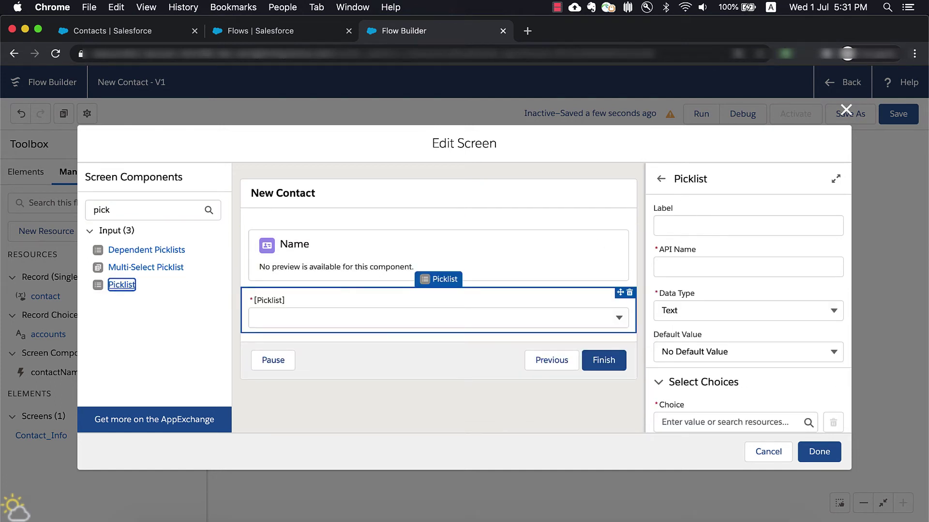
pyautogui.click(746, 230)
pyautogui.write('Account')
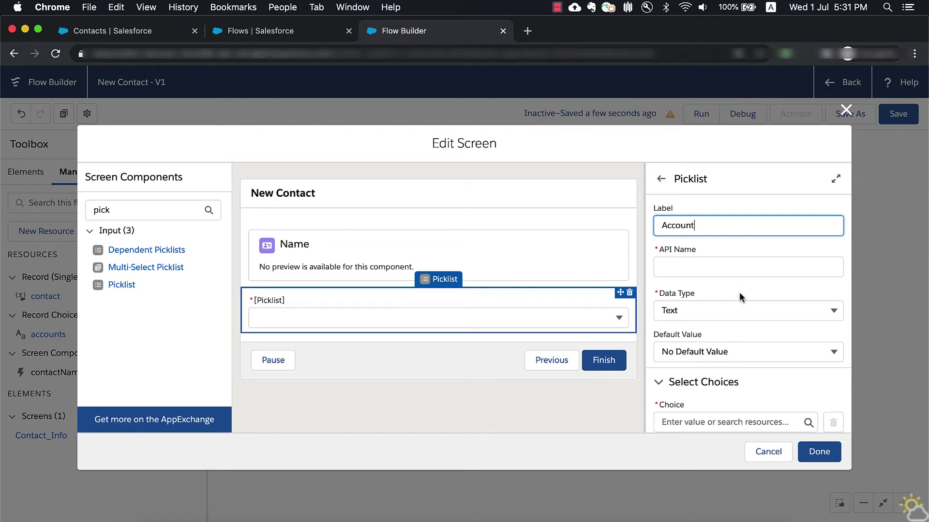
pyautogui.press('Tab')
# - Fill the Account picklist from {!accounts}, close the screen, and save the flow
pyautogui.scroll(-4, 733, 393)
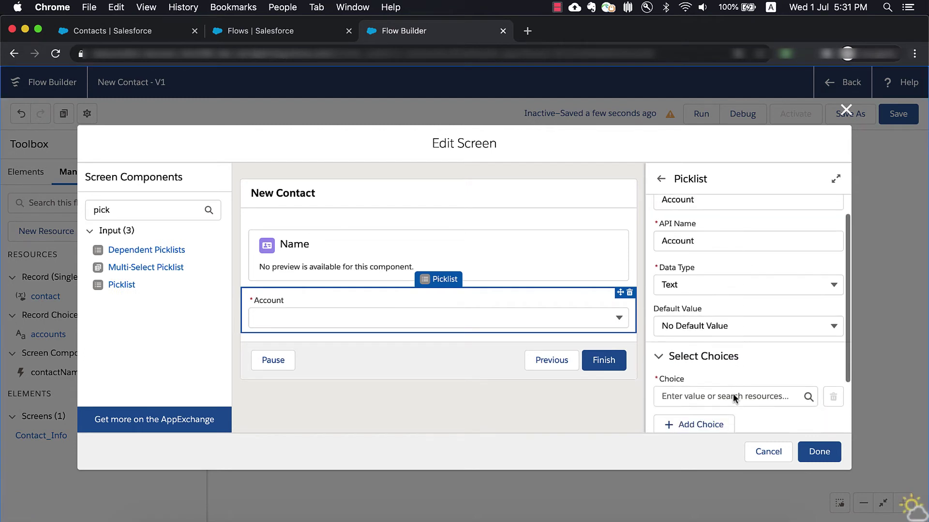
pyautogui.click(736, 329)
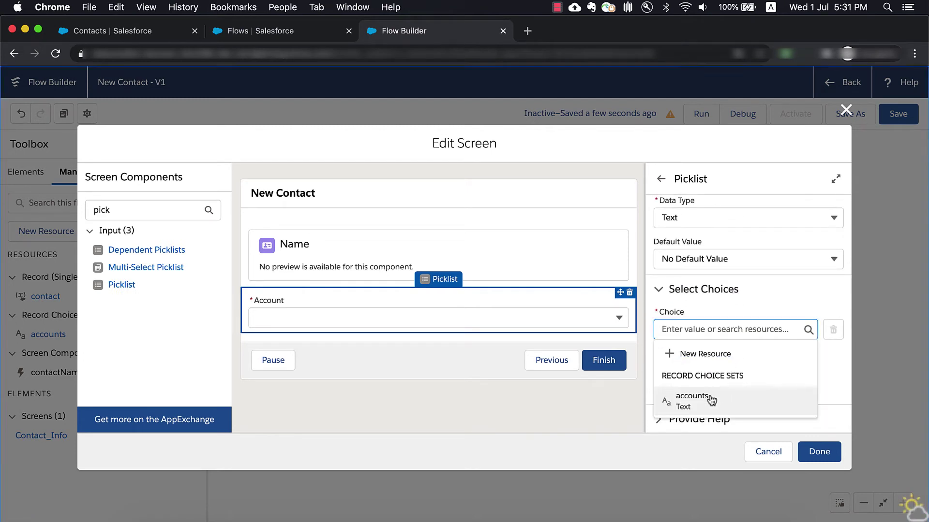
pyautogui.click(709, 396)
pyautogui.click(817, 459)
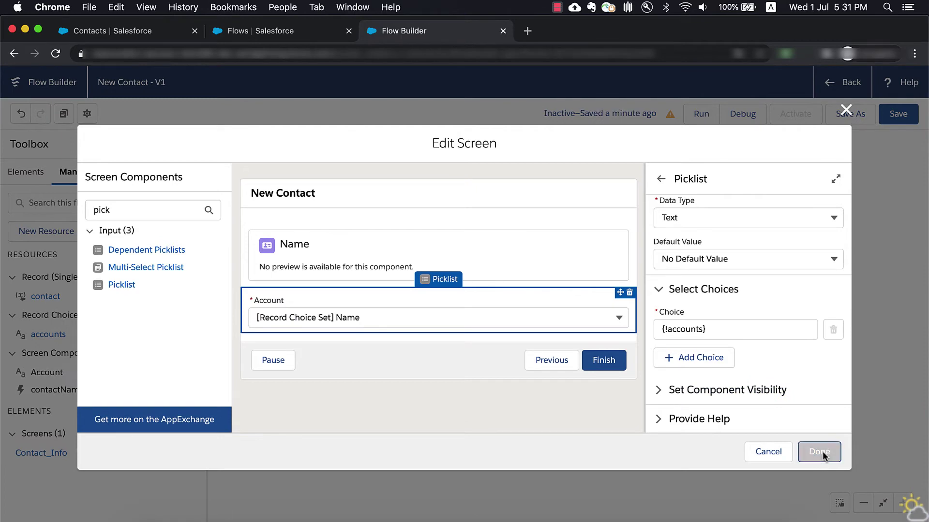
pyautogui.click(900, 119)
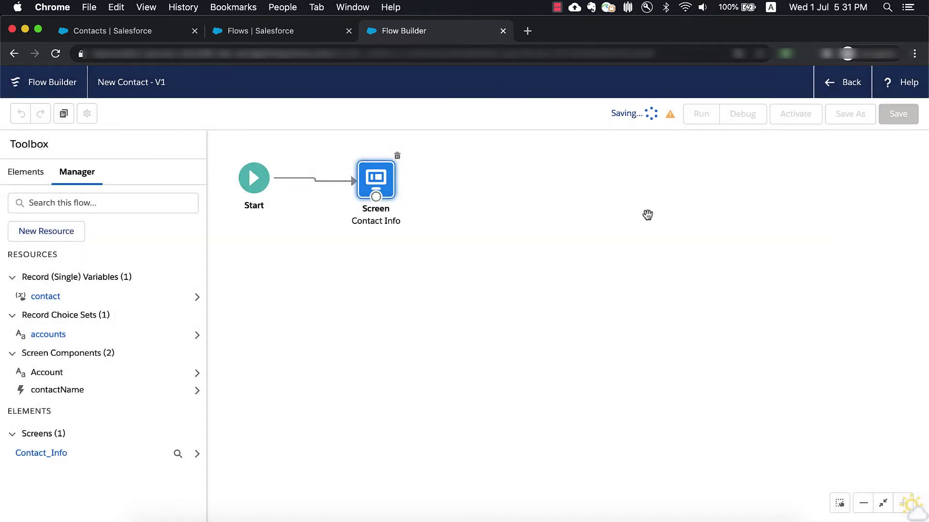
pyautogui.click(784, 145)
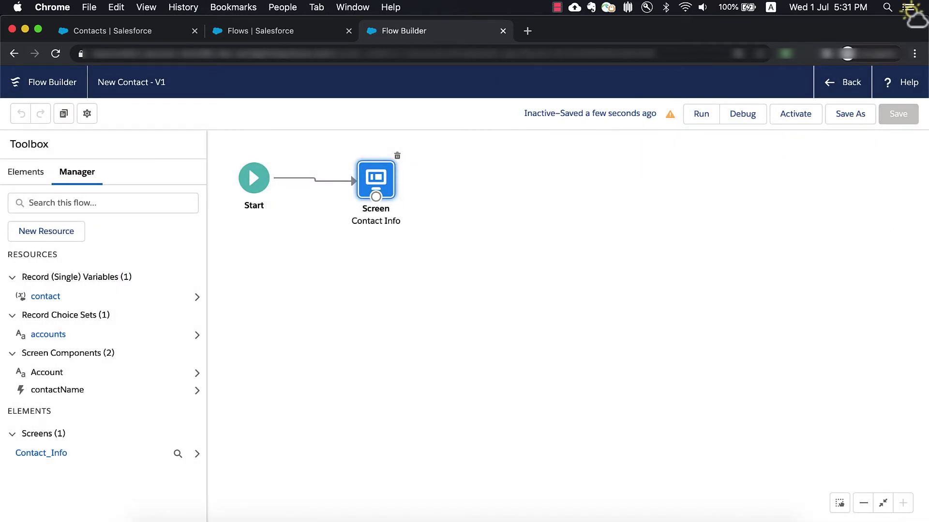
# - Add toggle update_toggle labelled 'If this contact already exists, update the existing record'
pyautogui.doubleClick(377, 179)
pyautogui.write('togg')
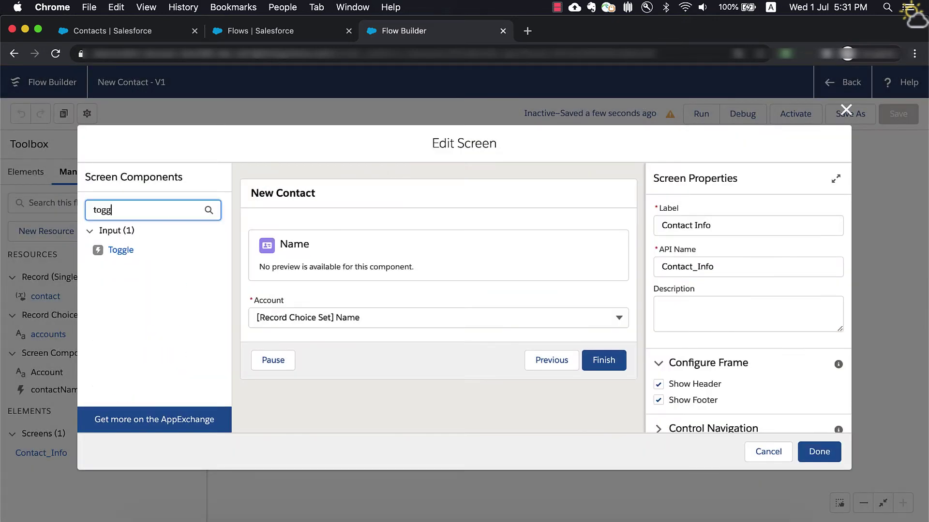
pyautogui.moveTo(127, 249); pyautogui.dragTo(312, 332)
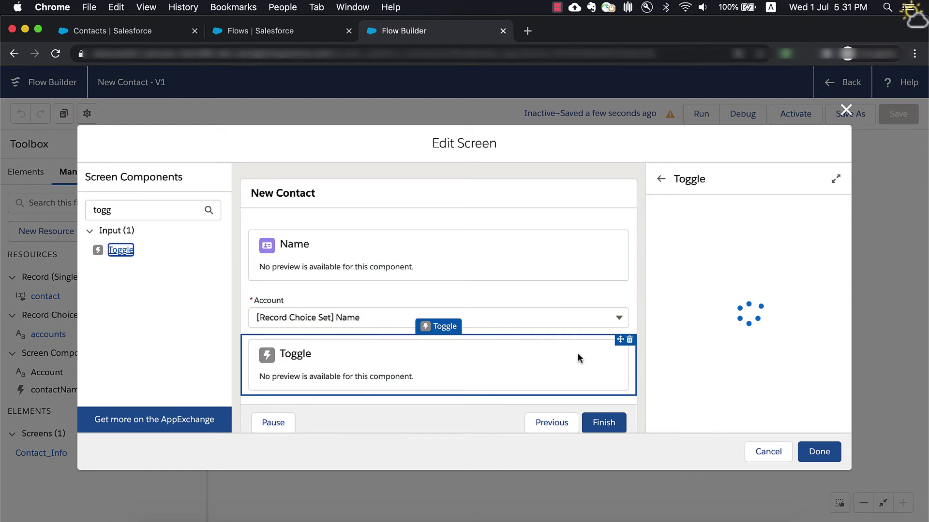
pyautogui.click(731, 214)
pyautogui.write('update_toggle')
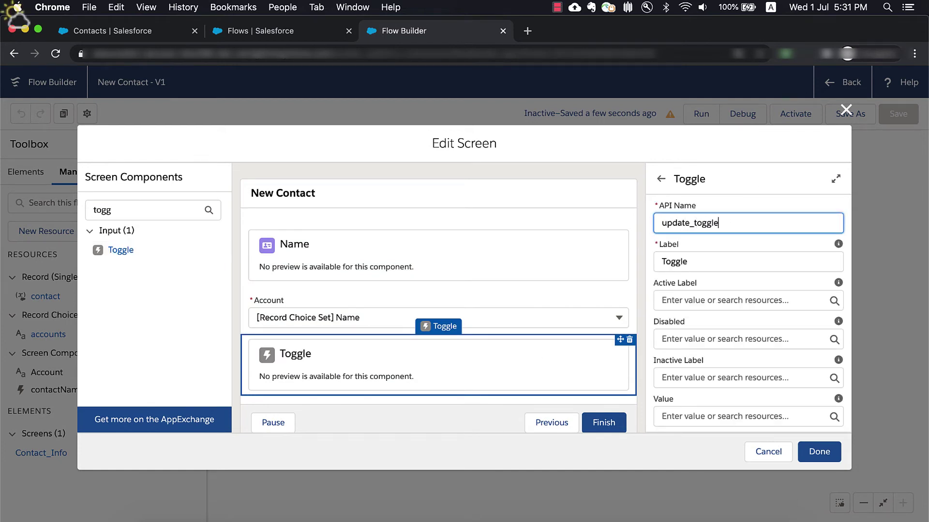
pyautogui.press('Tab')
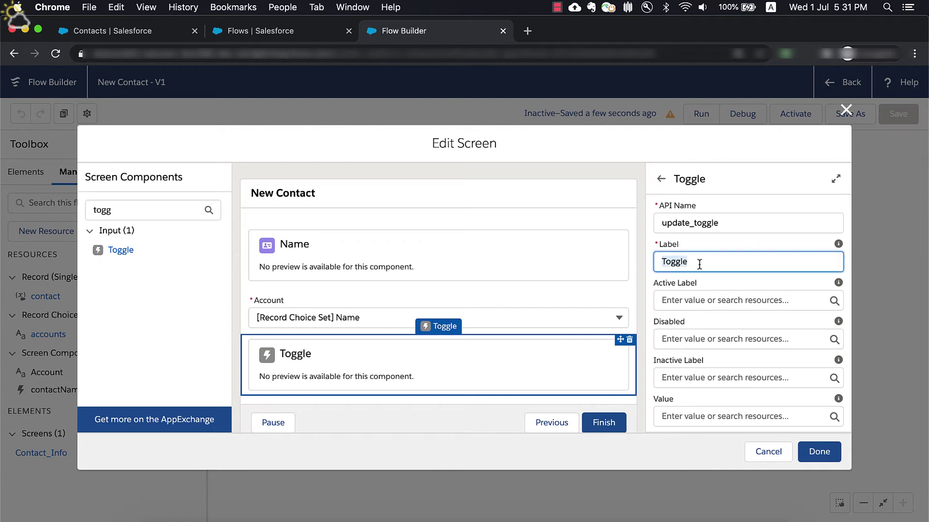
pyautogui.write('If this contact already exists')
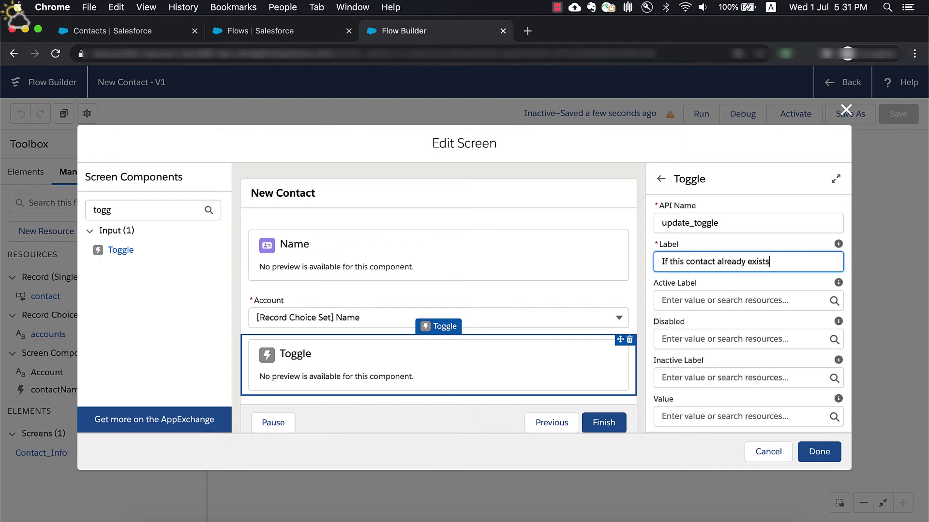
pyautogui.write(', update the existing record')
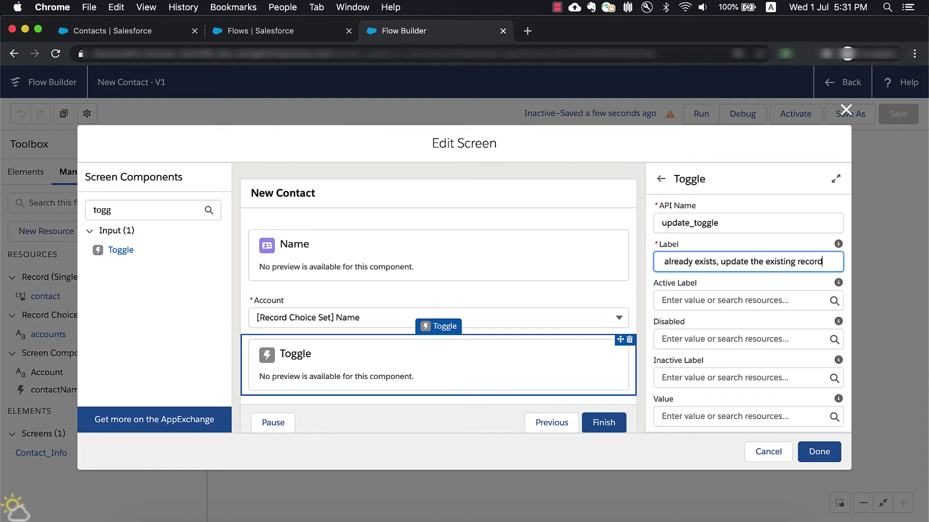
# - Set toggle labels 'Update existing' / 'Create other contact' and turn off manual variable assignment
pyautogui.click(693, 304)
pyautogui.write('UUpd')
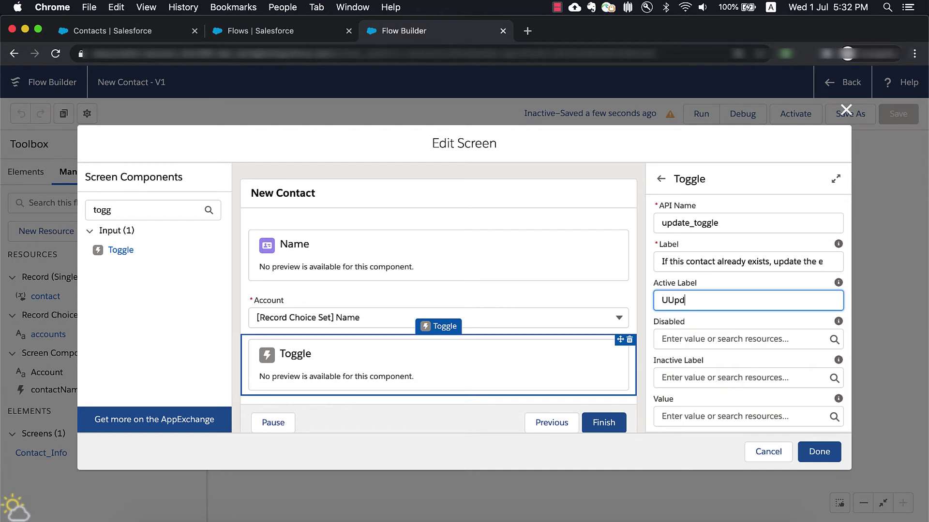
pyautogui.press('BackSpace')
pyautogui.press('BackSpace')
pyautogui.write('p')
pyautogui.click(697, 379)
pyautogui.write('Create')
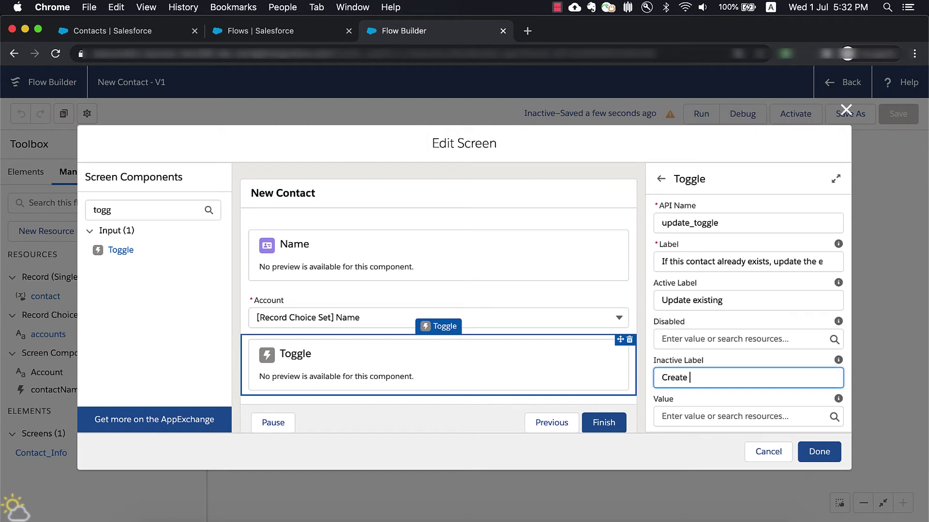
pyautogui.write('ct')
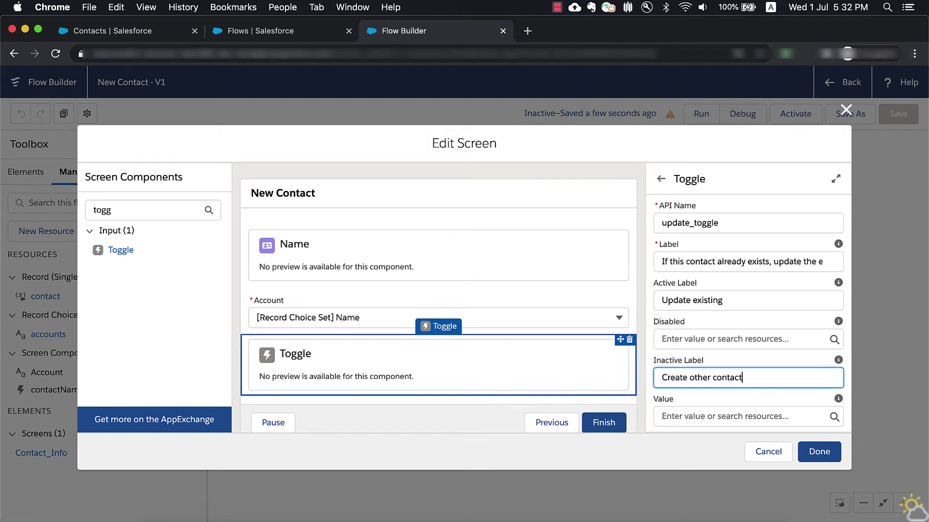
pyautogui.scroll(-3, 711, 409)
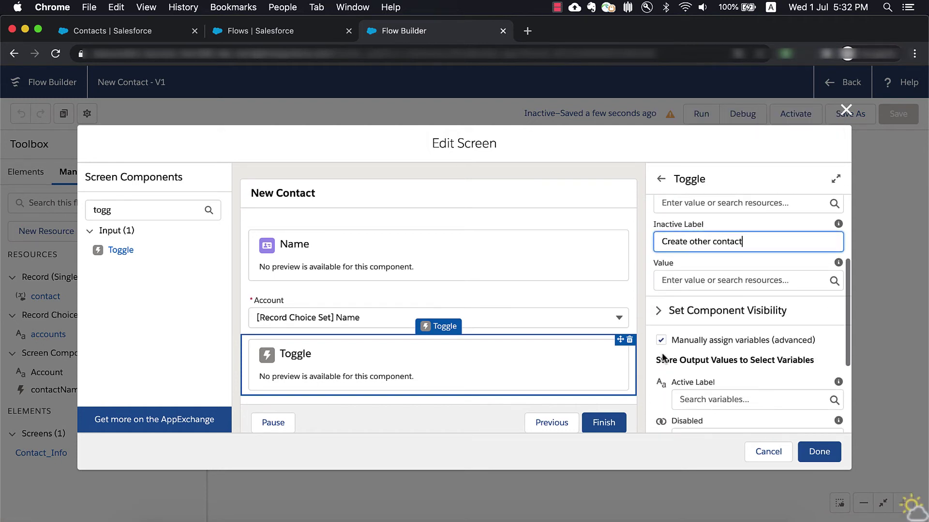
pyautogui.click(661, 340)
pyautogui.click(583, 345)
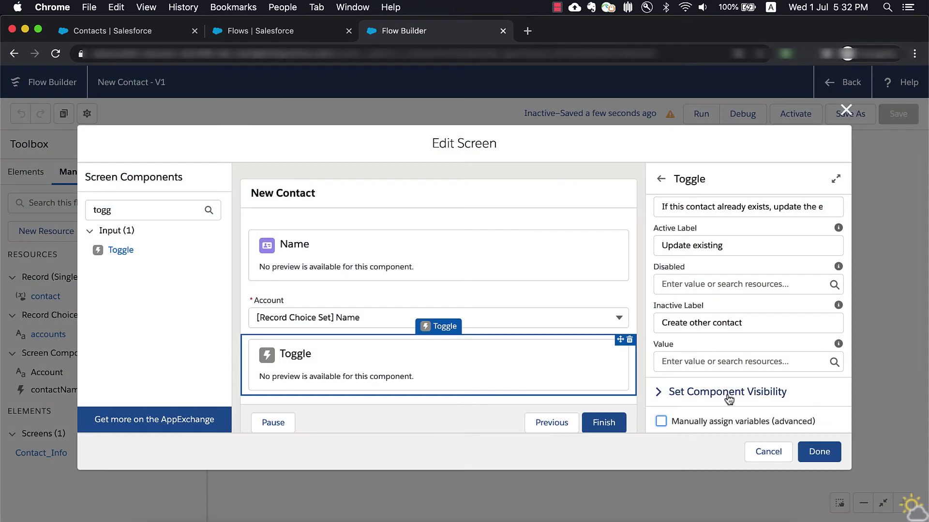
pyautogui.click(822, 452)
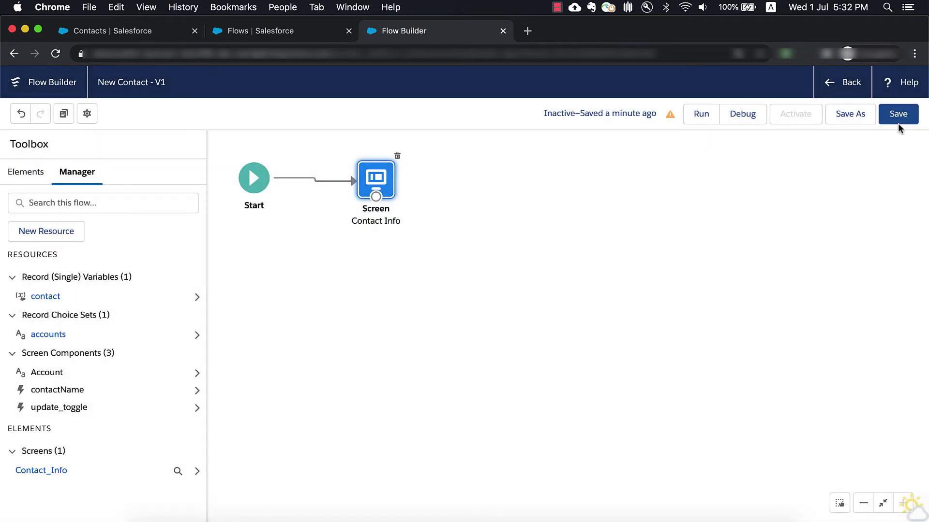
# - Save, then add a Get Records step 'Find a Match' on the Contact object
pyautogui.click(898, 121)
pyautogui.click(787, 146)
pyautogui.click(26, 171)
pyautogui.moveTo(56, 428); pyautogui.dragTo(472, 175)
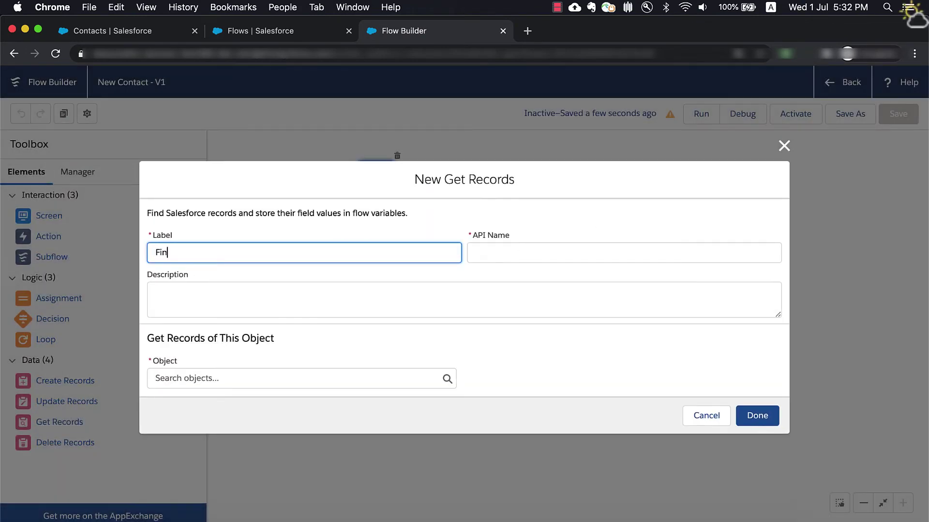
pyautogui.write('Find a Match')
pyautogui.press('Tab')
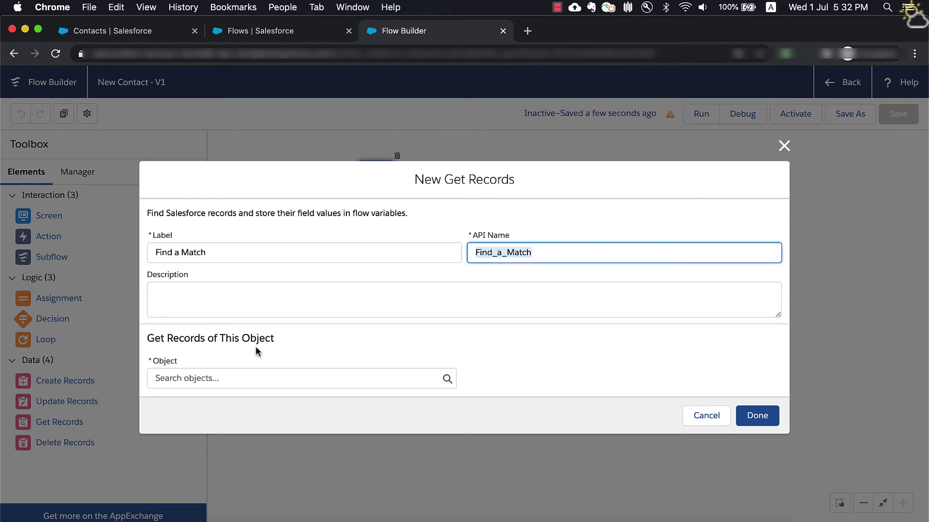
pyautogui.click(286, 382)
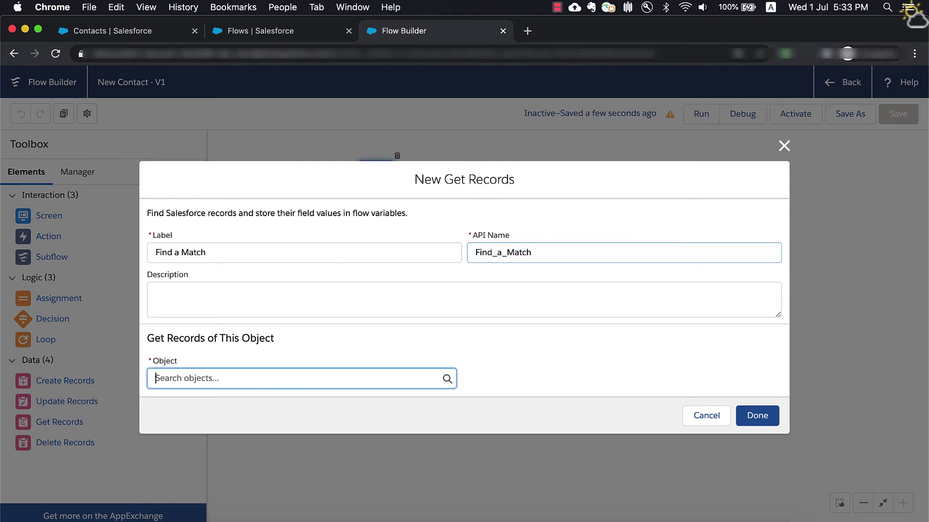
pyautogui.write('contact')
pyautogui.click(184, 184)
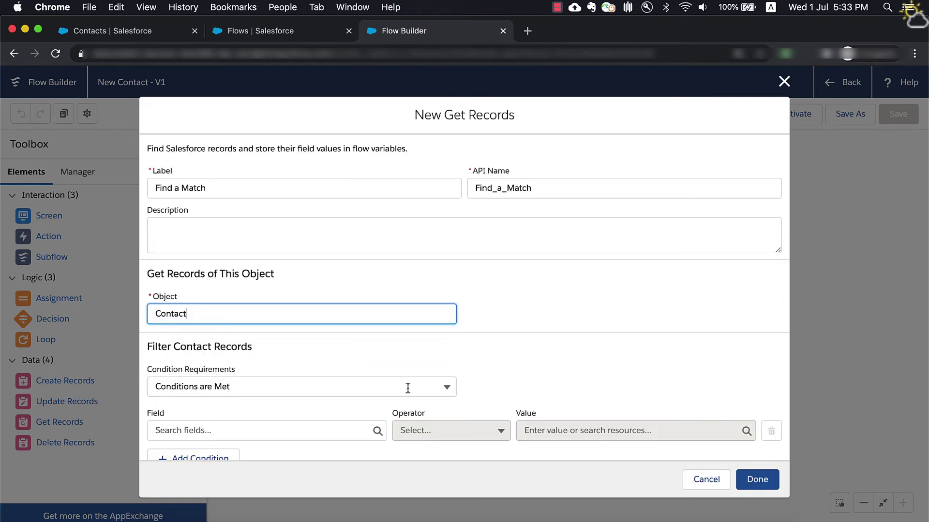
# - Filter where FirstName equals {!contact.FirstName}
pyautogui.scroll(-3, 408, 389)
pyautogui.click(295, 312)
pyautogui.write('first')
pyautogui.click(284, 344)
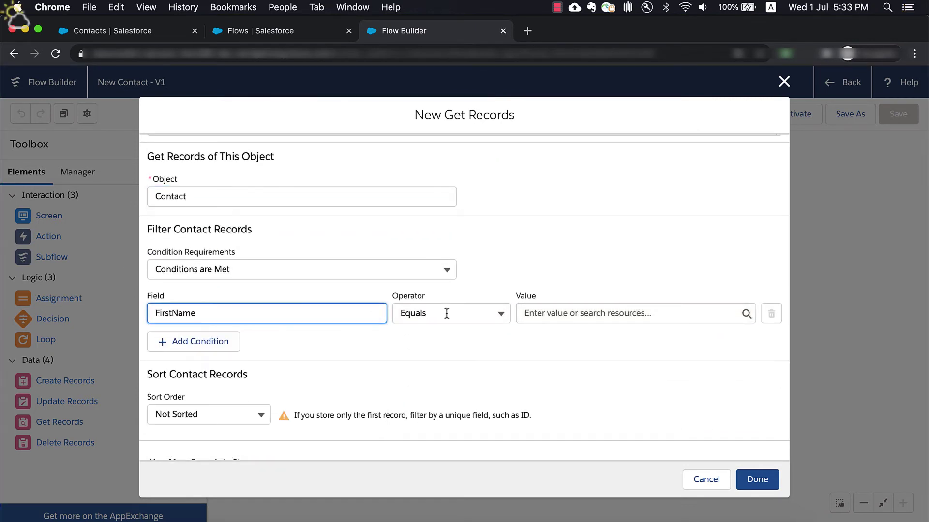
pyautogui.click(587, 313)
pyautogui.write('conta')
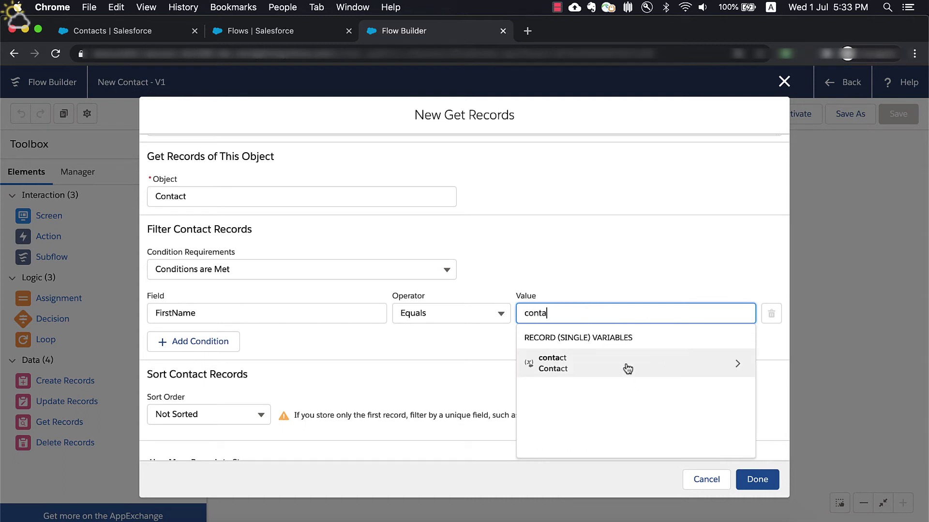
pyautogui.click(627, 369)
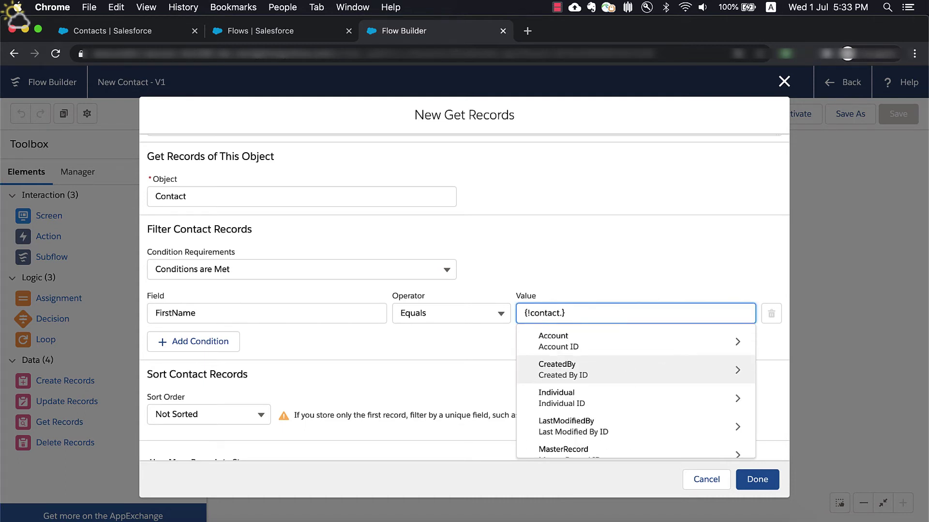
pyautogui.write('first')
pyautogui.click(574, 344)
# - Add a second filter, LastName equals {!contact.LastName}, and add the step to the flow
pyautogui.click(209, 344)
pyautogui.click(209, 352)
pyautogui.write('LastNa')
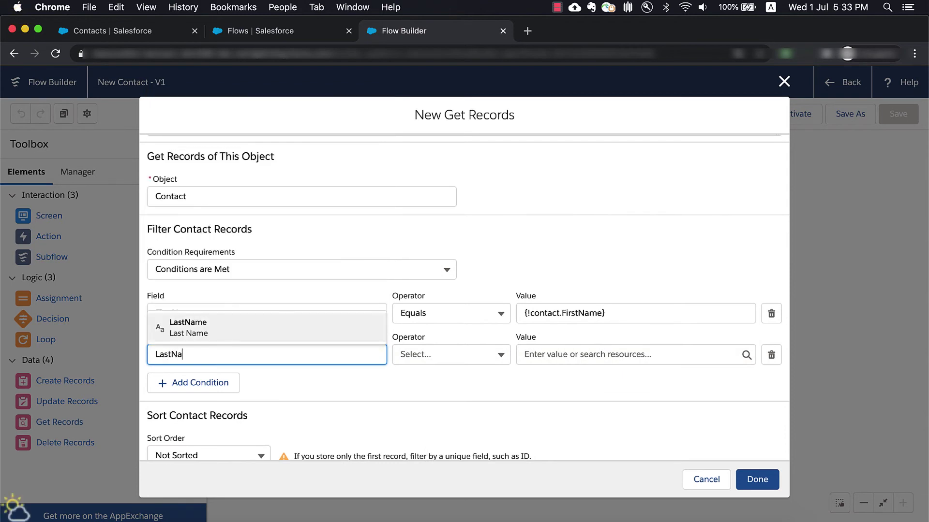
pyautogui.click(207, 331)
pyautogui.click(585, 349)
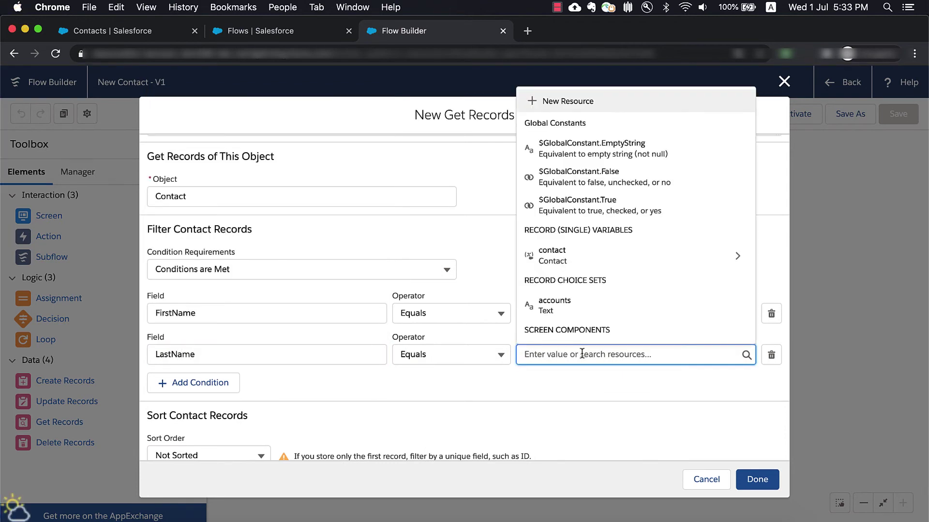
pyautogui.write('c')
pyautogui.click(623, 264)
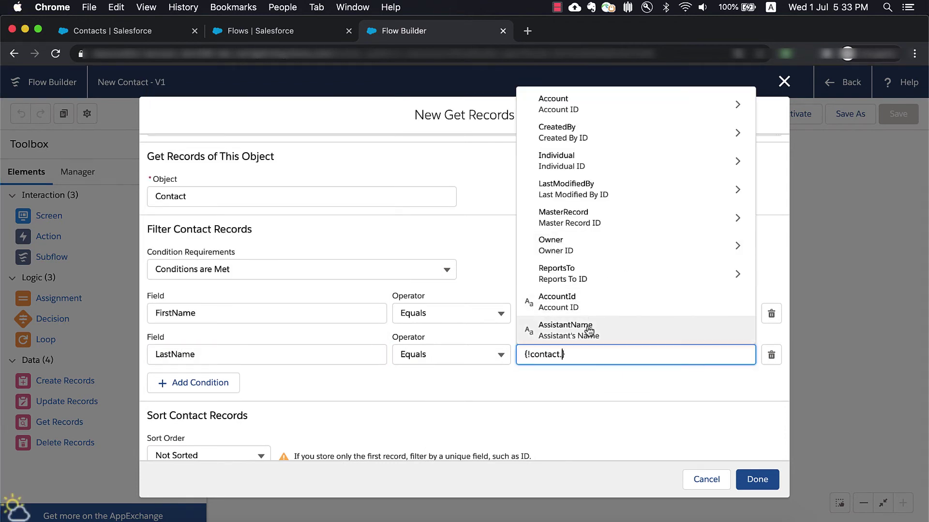
pyautogui.write('Last')
pyautogui.click(584, 272)
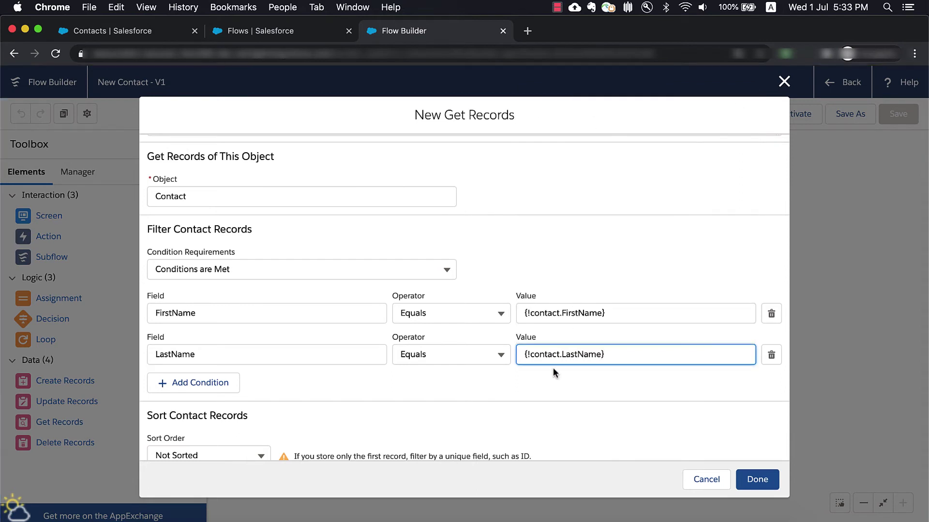
pyautogui.click(570, 402)
pyautogui.scroll(-3, 571, 403)
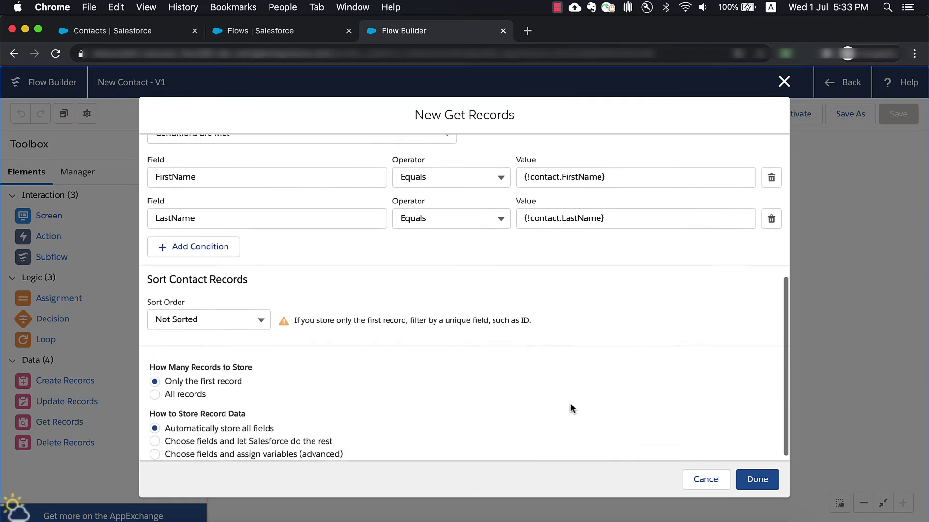
pyautogui.click(756, 479)
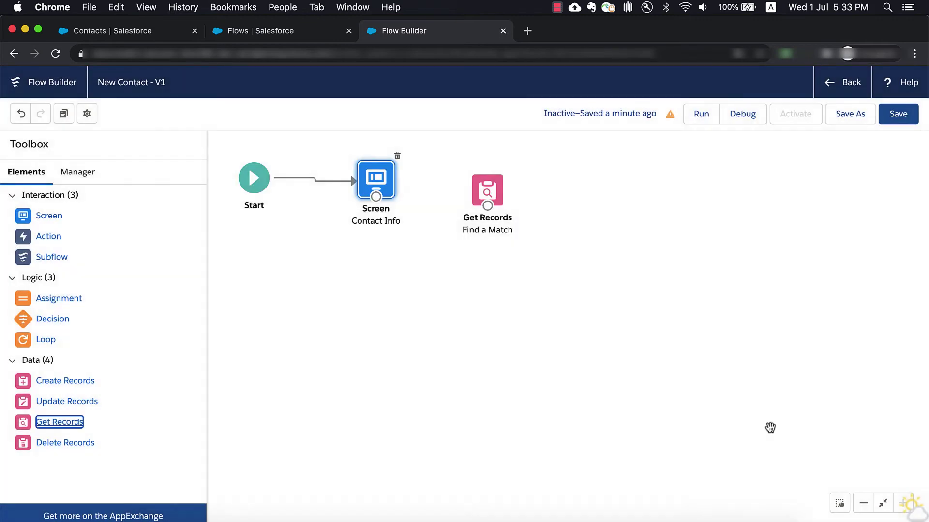
# - Connect Contact Info to Find a Match, save, and add a Decision labelled 'Update or Create?'
pyautogui.moveTo(387, 198); pyautogui.dragTo(486, 191)
pyautogui.click(898, 116)
pyautogui.moveTo(37, 321); pyautogui.dragTo(469, 279)
pyautogui.write('Update or Create?')
pyautogui.press('Tab')
# - Create the Update Existing outcome with the condition update_toggle value Equals True
pyautogui.click(240, 319)
pyautogui.write('Update Exi')
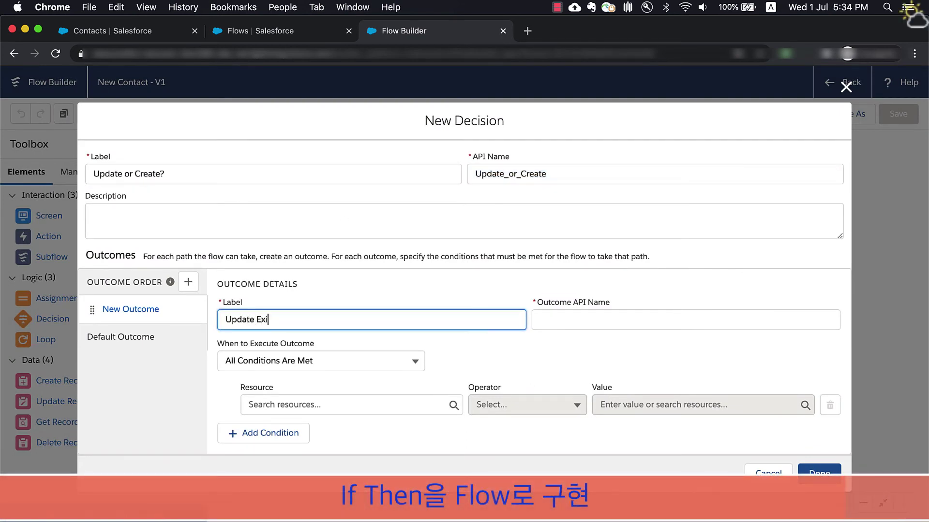
pyautogui.write('sting')
pyautogui.click(616, 320)
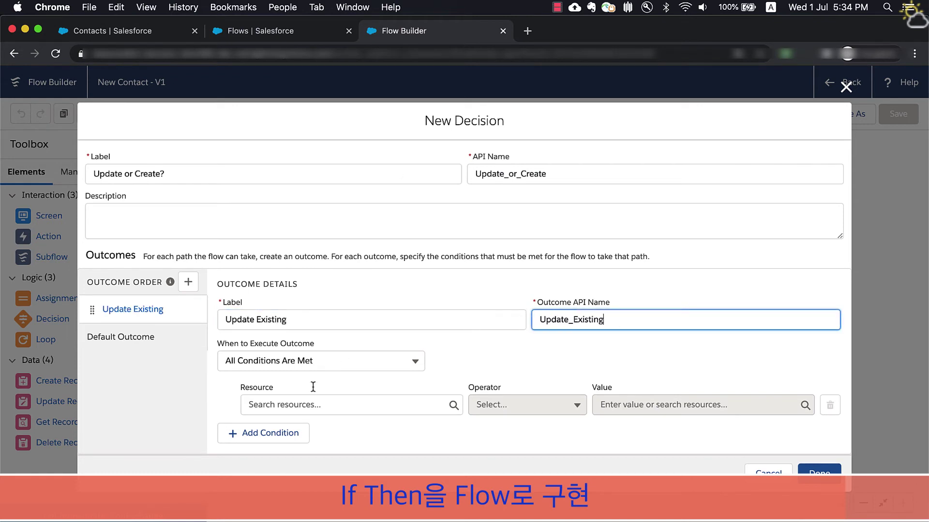
pyautogui.click(304, 405)
pyautogui.click(342, 358)
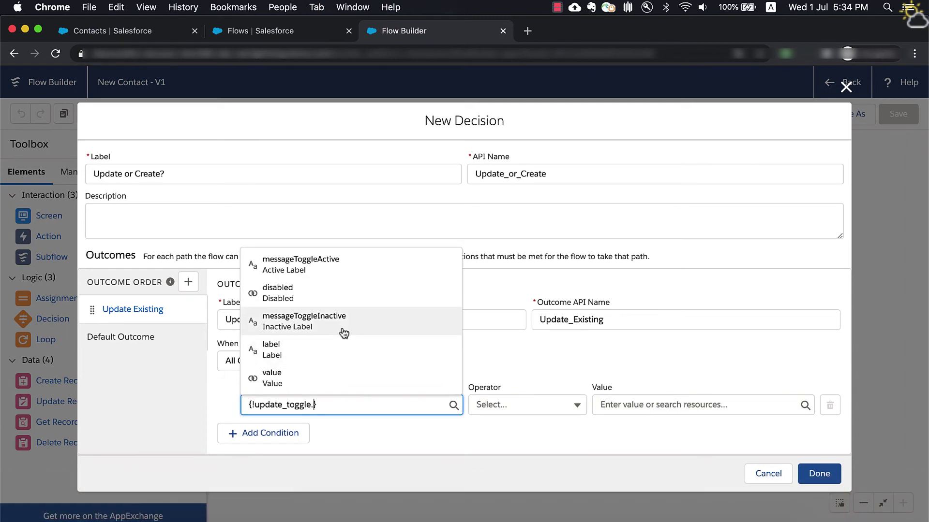
pyautogui.click(325, 375)
pyautogui.click(528, 409)
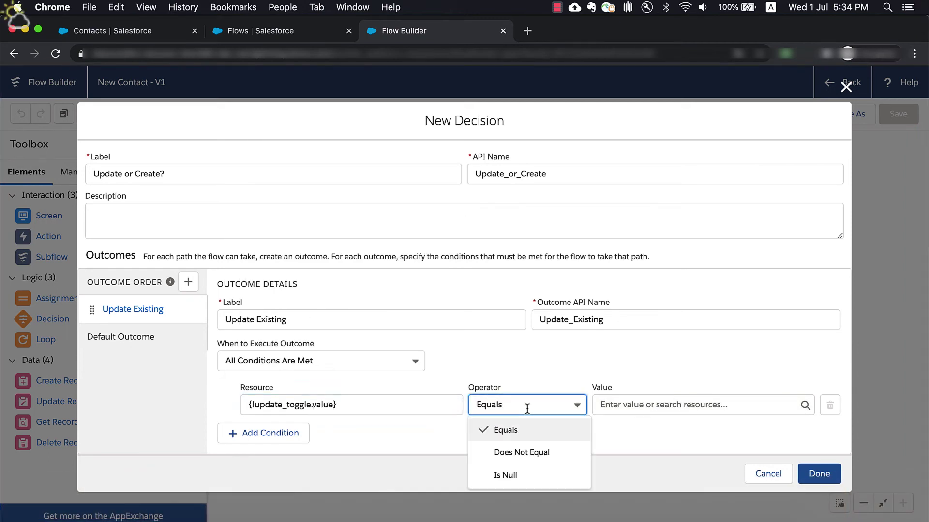
pyautogui.click(644, 406)
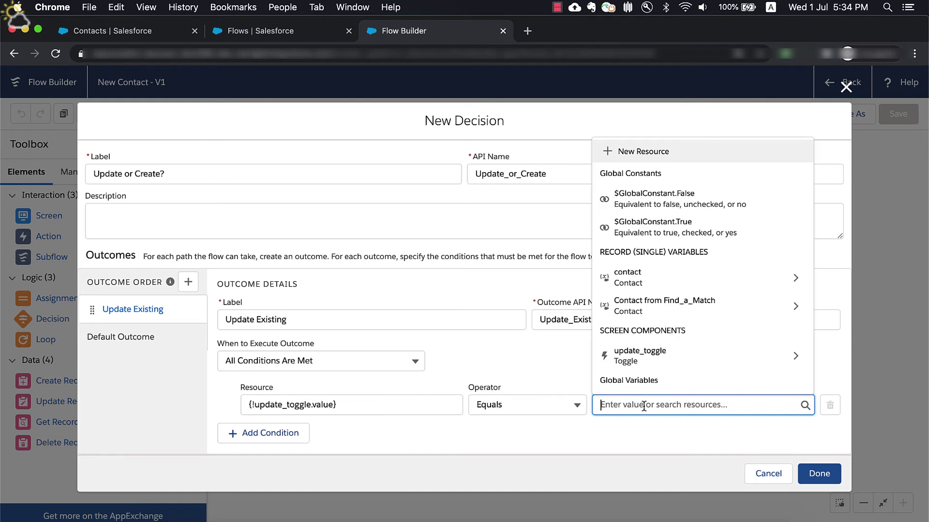
pyautogui.click(713, 227)
# - Add a second AND condition: {!Find_a_Match} Is Null {!$GlobalConstant.False}
pyautogui.click(277, 433)
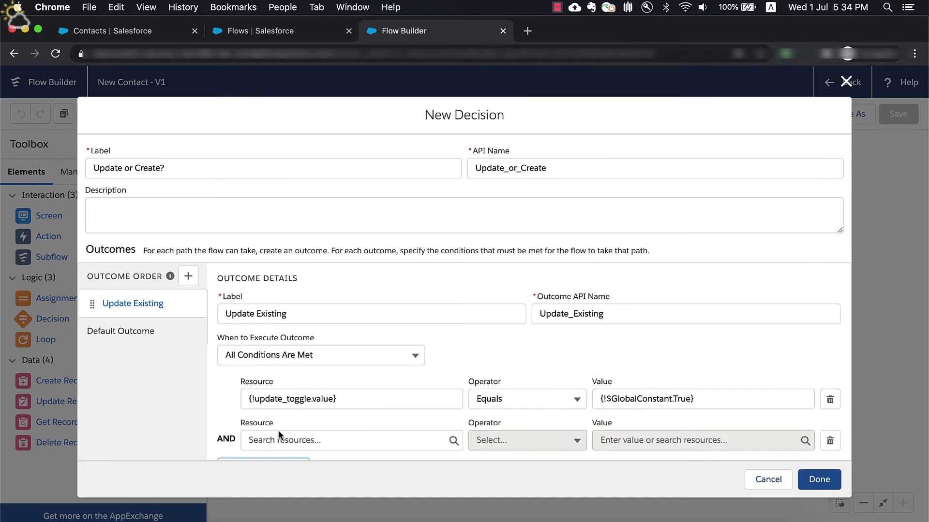
pyautogui.click(304, 438)
pyautogui.write('f')
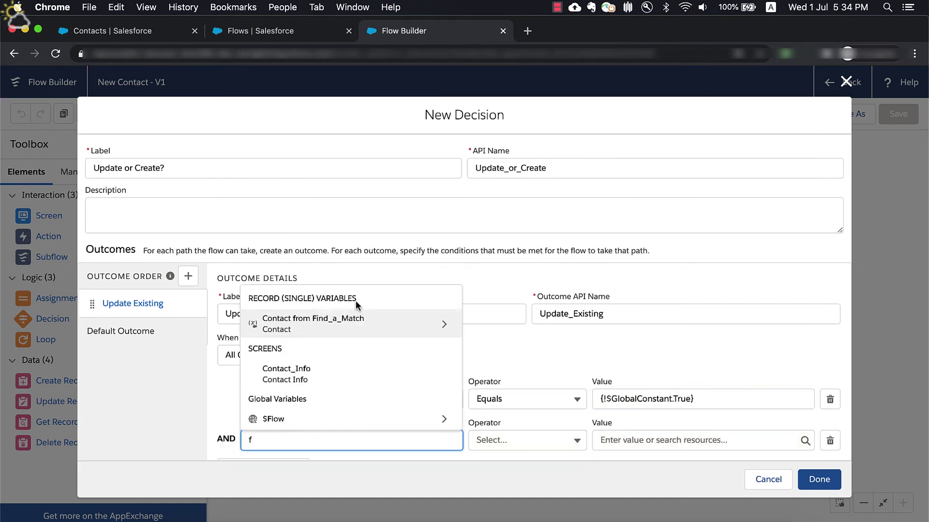
pyautogui.write('in')
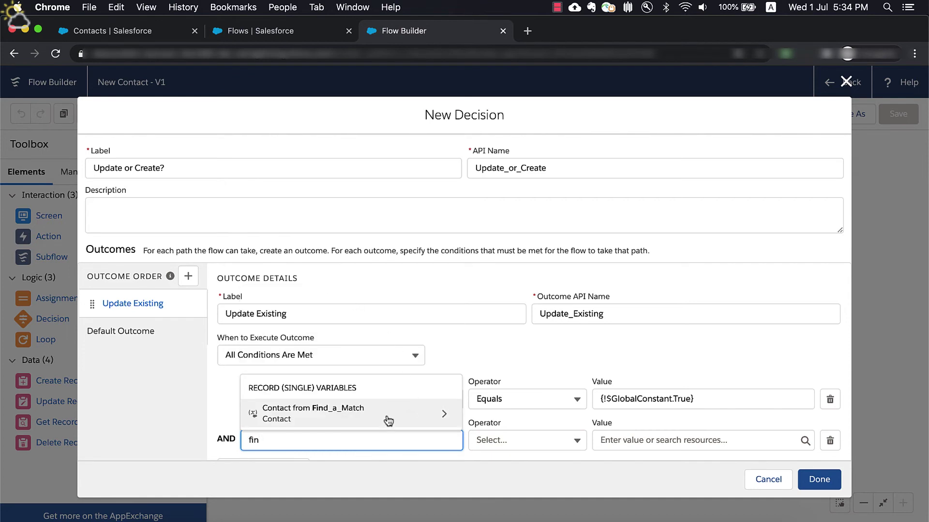
pyautogui.click(399, 410)
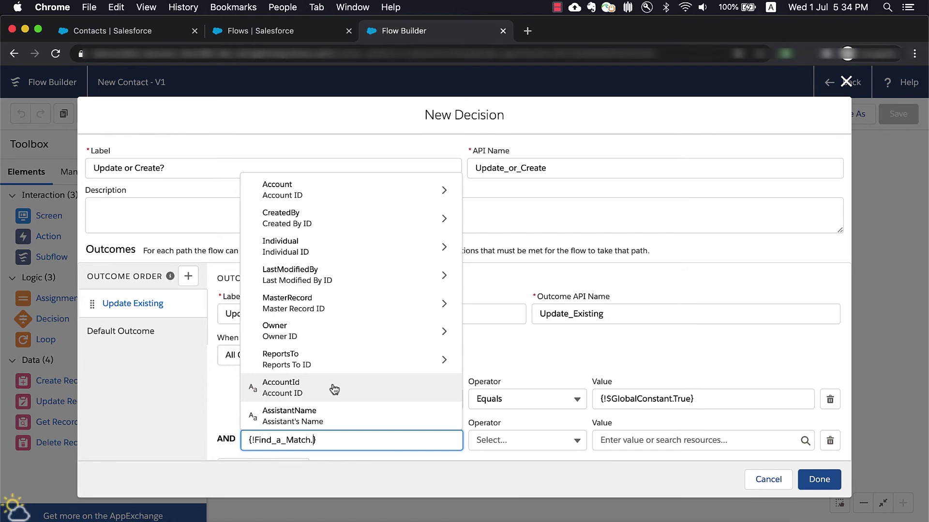
pyautogui.click(517, 435)
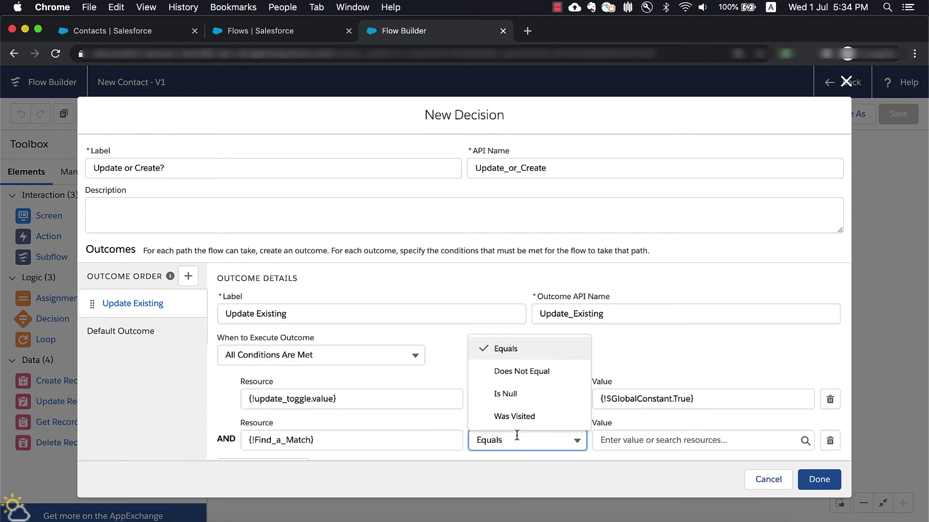
pyautogui.click(535, 399)
pyautogui.click(621, 440)
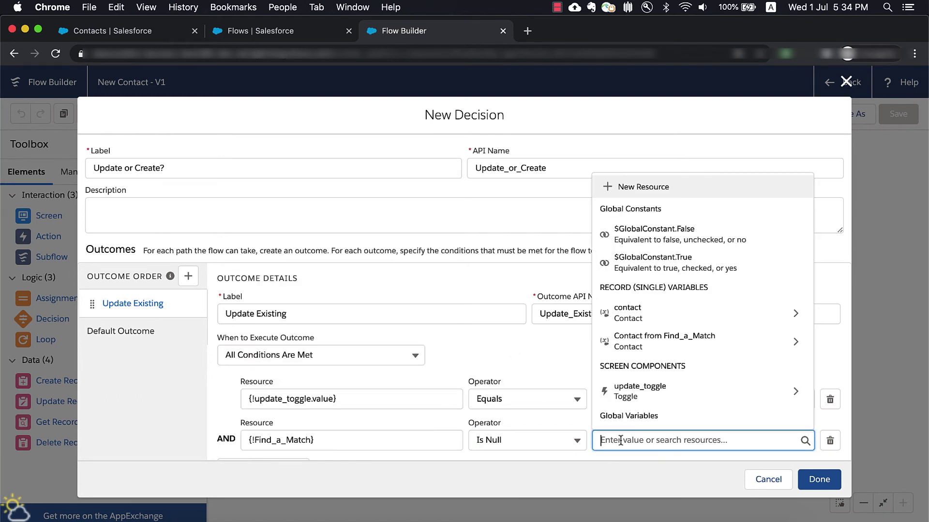
pyautogui.click(678, 235)
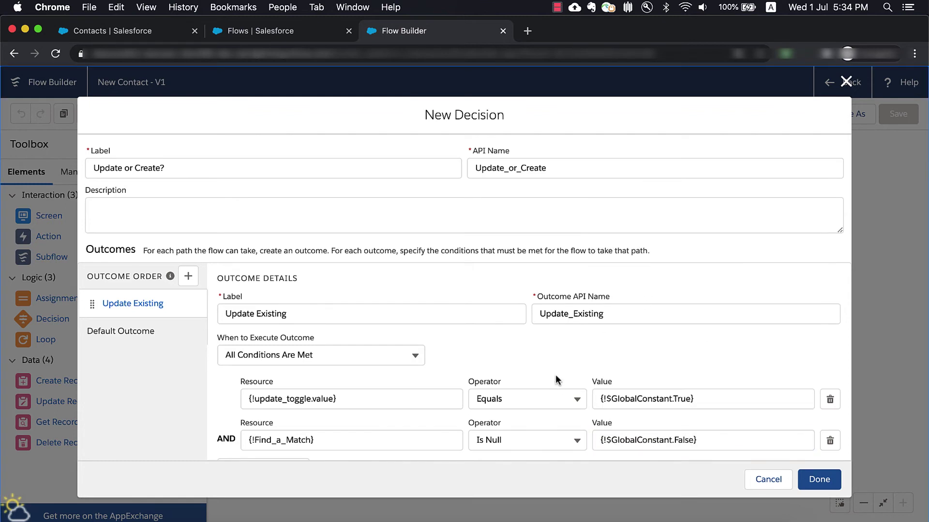
# - Rename the default outcome to Create New, finish the decision, and connect Find a Match to it
pyautogui.scroll(-1, 555, 377)
pyautogui.click(145, 301)
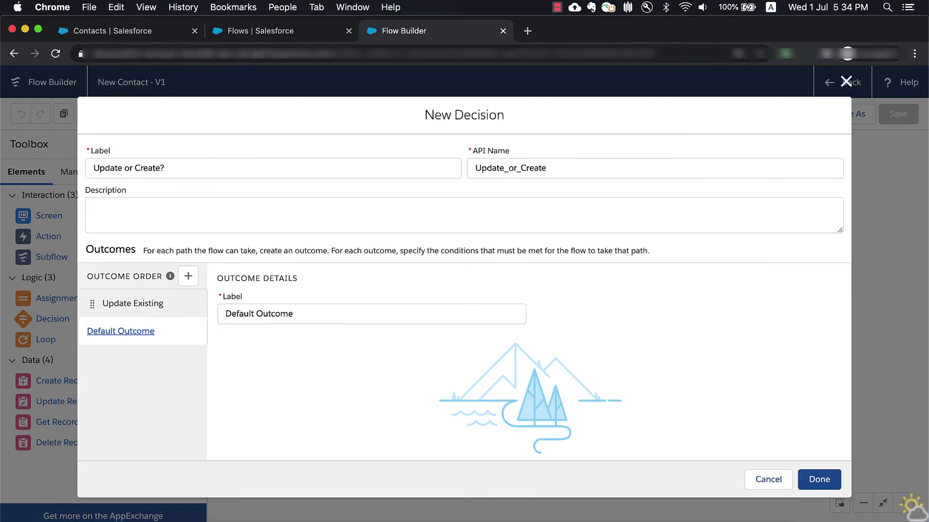
pyautogui.tripleClick(319, 313)
pyautogui.write('Create New')
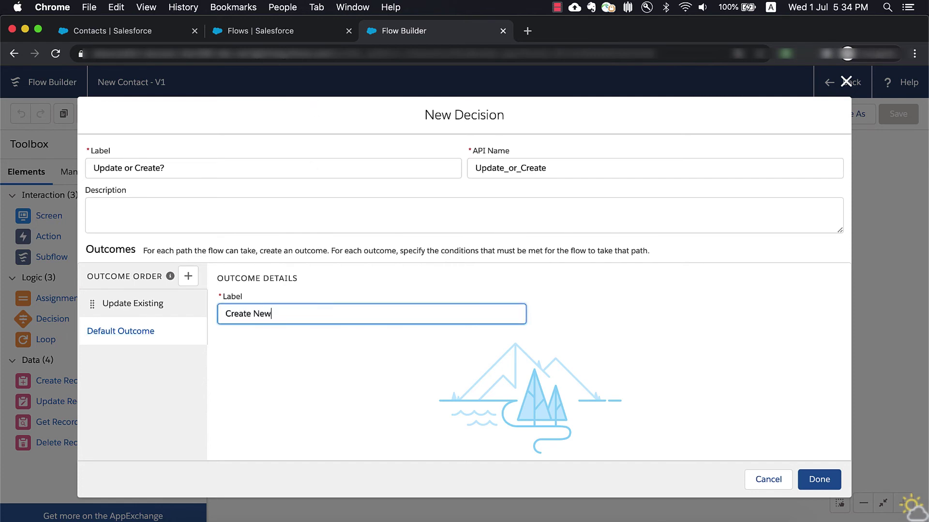
pyautogui.click(395, 388)
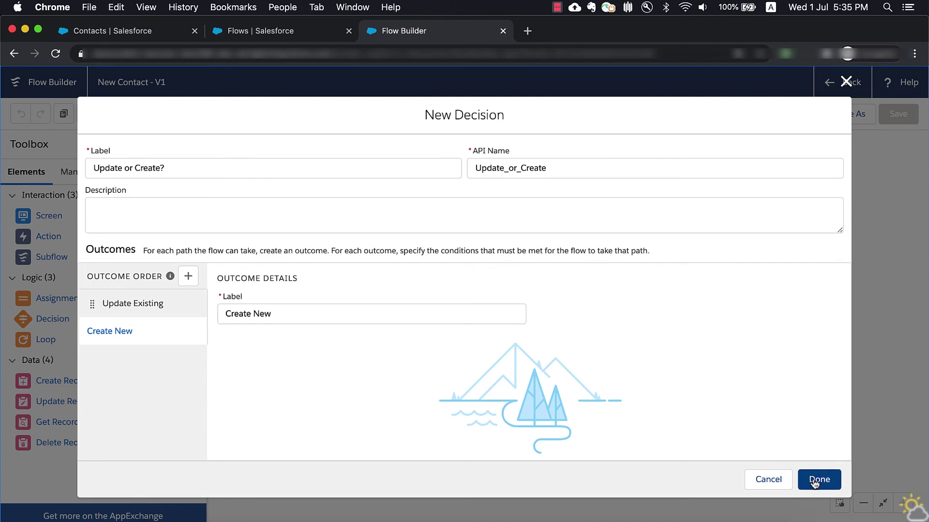
pyautogui.click(819, 479)
pyautogui.moveTo(488, 206); pyautogui.dragTo(490, 290)
pyautogui.moveTo(58, 381); pyautogui.dragTo(380, 275)
# - Label the Create Records element 'Create Contact', create from {!contact}, and connect the decision to it
pyautogui.write('Create Conta')
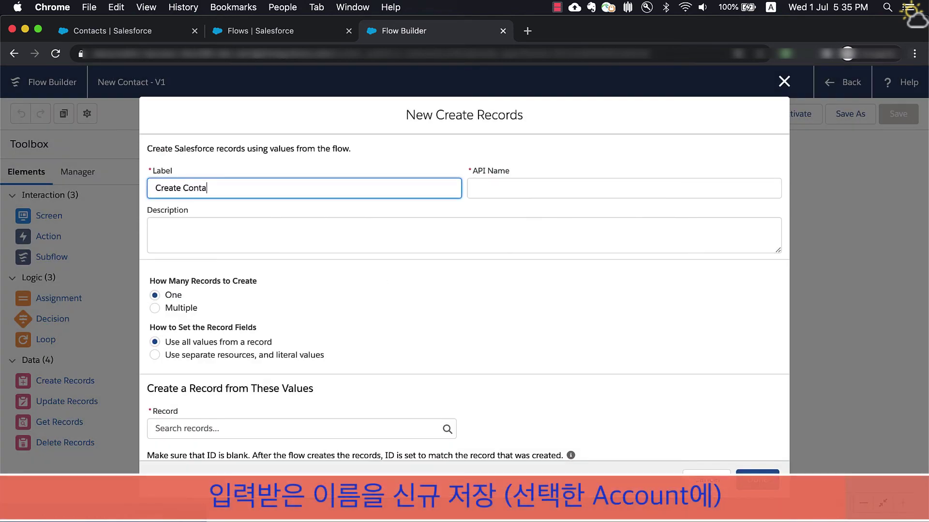
pyautogui.write('ct')
pyautogui.press('Tab')
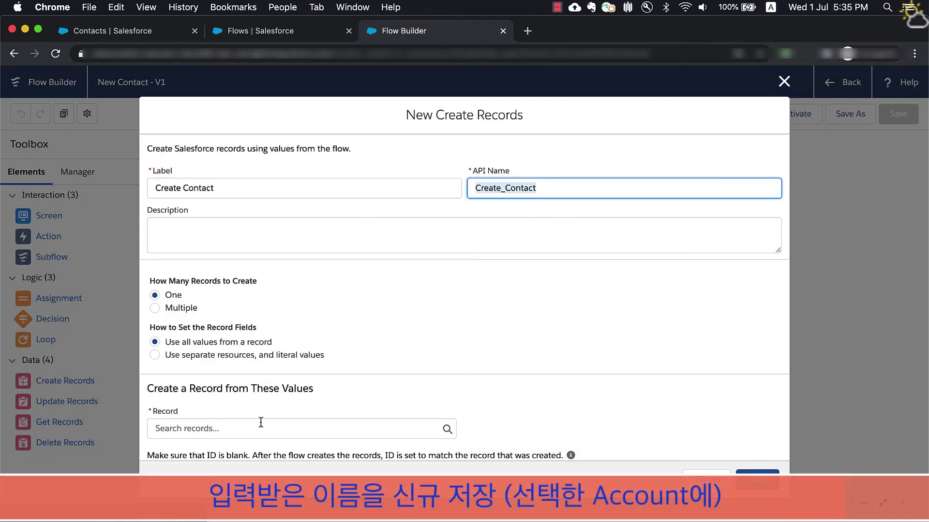
pyautogui.click(260, 422)
pyautogui.click(253, 371)
pyautogui.scroll(-1, 493, 388)
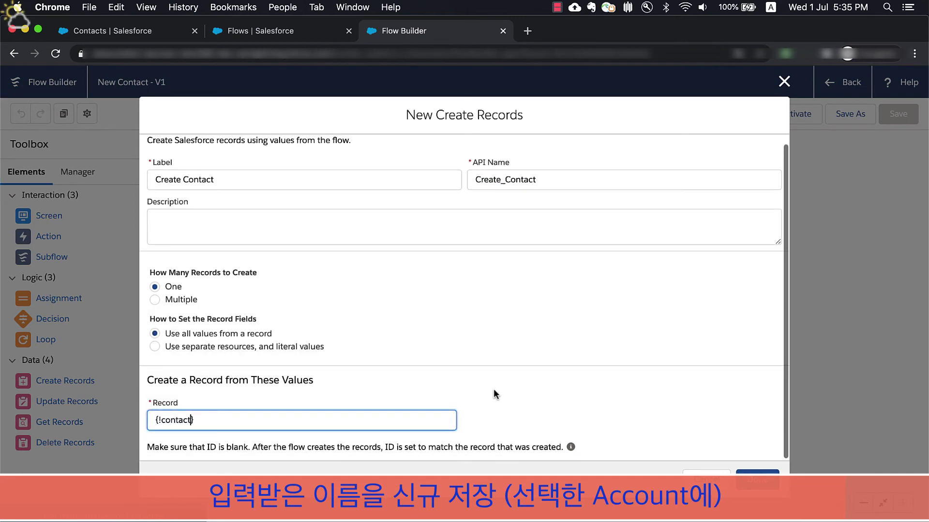
pyautogui.click(756, 480)
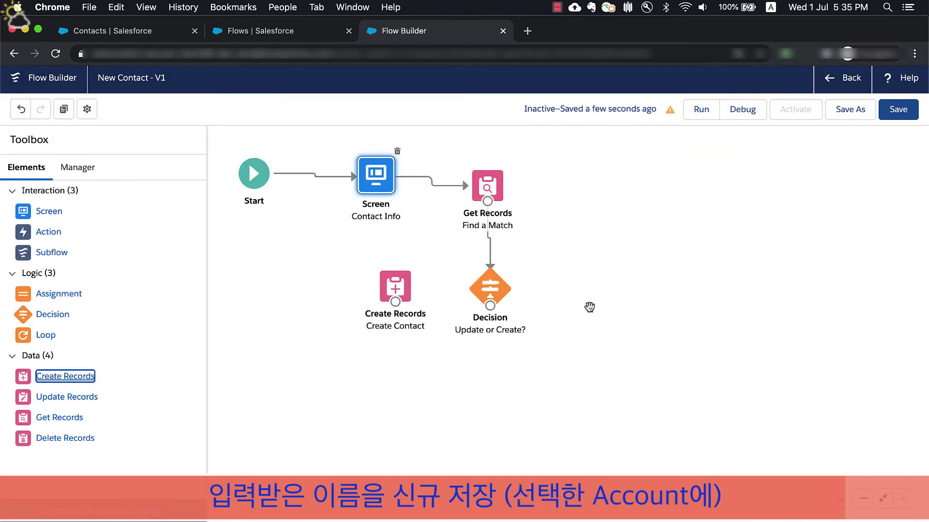
pyautogui.moveTo(490, 310); pyautogui.dragTo(395, 295)
# - Route Create New to Create Contact and add a Set Contact ID assignment targeting {!contact.Id}
pyautogui.click(454, 315)
pyautogui.click(390, 364)
pyautogui.click(638, 357)
pyautogui.moveTo(58, 298); pyautogui.dragTo(562, 285)
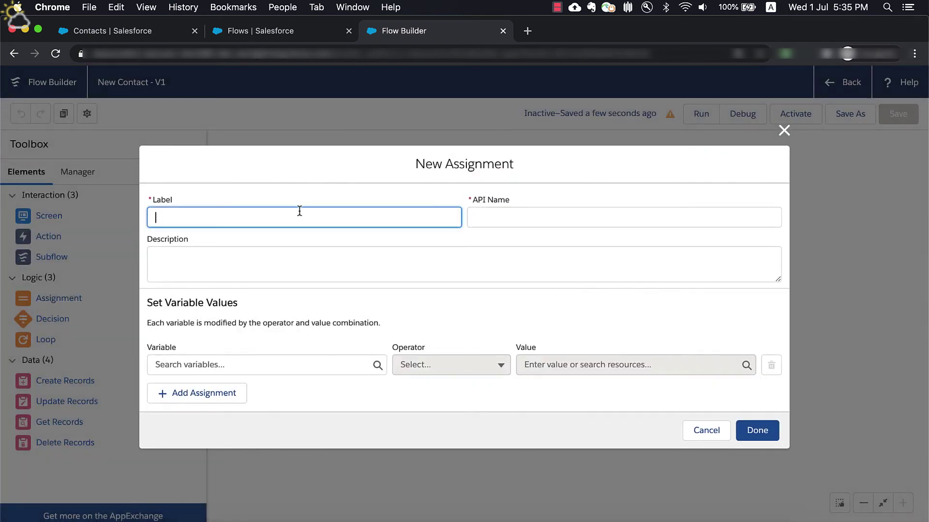
pyautogui.write('Set Conttact ID')
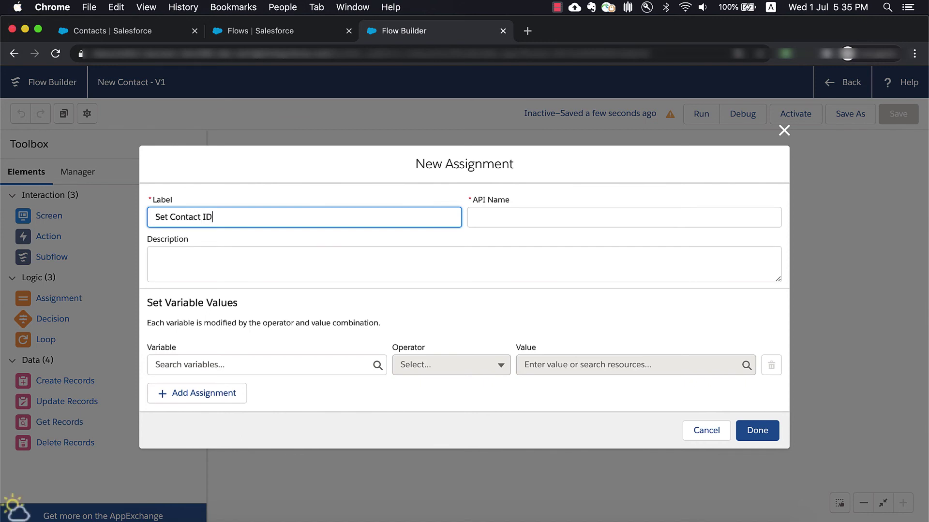
pyautogui.press('Tab')
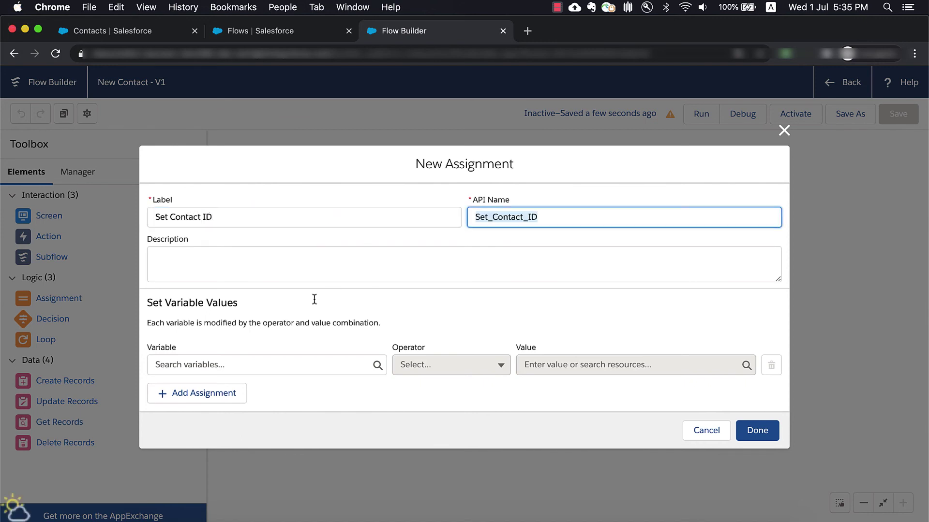
pyautogui.click(242, 363)
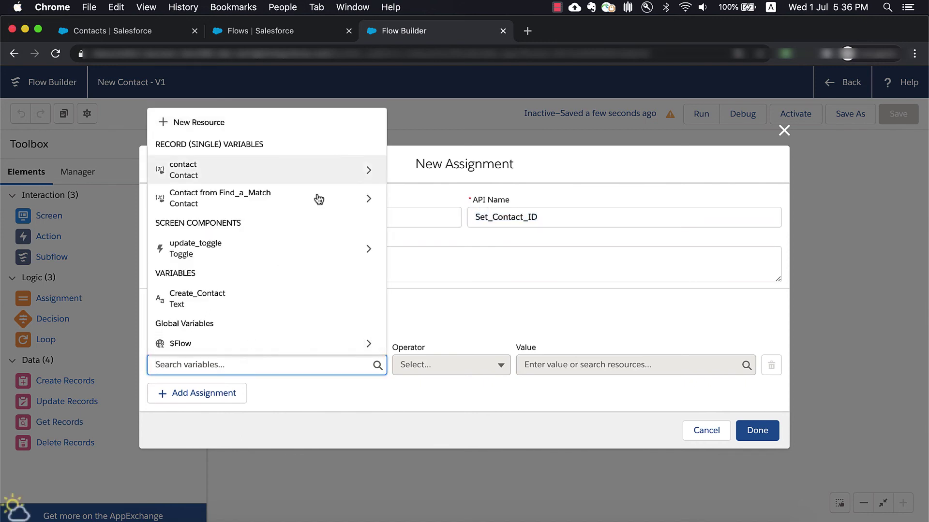
pyautogui.click(338, 167)
pyautogui.write('Id')
pyautogui.click(269, 196)
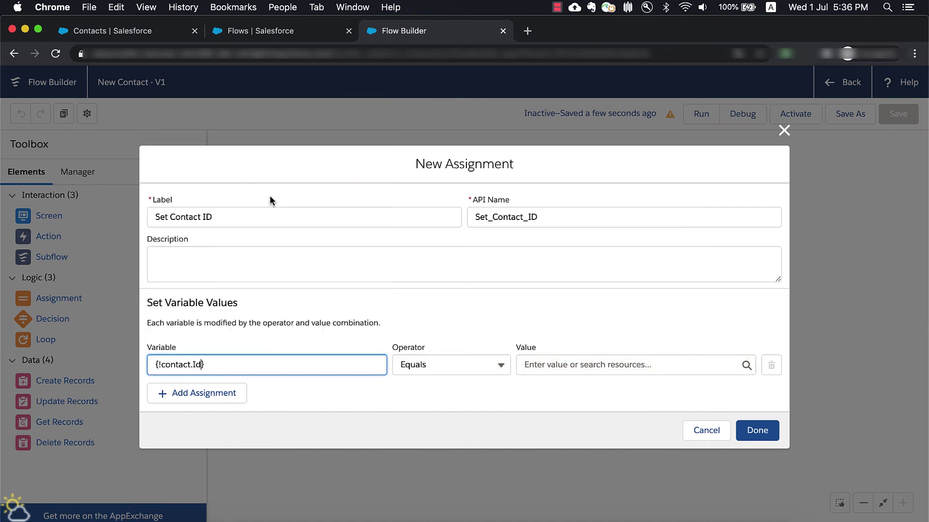
# - Assign {!Find_a_Match.Id} as the value and connect the Update Existing outcome to Set Contact ID
pyautogui.click(590, 370)
pyautogui.write('Fiin')
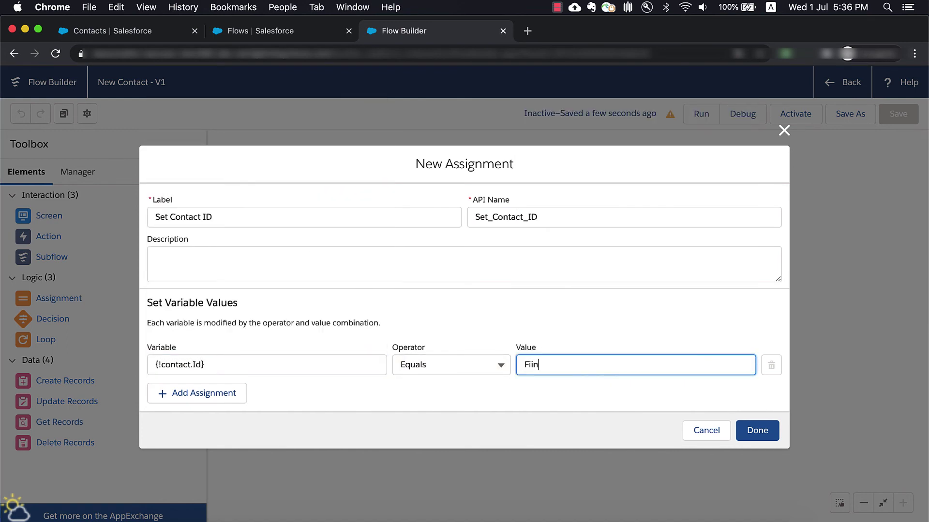
pyautogui.write('nd')
pyautogui.click(637, 413)
pyautogui.write('ID')
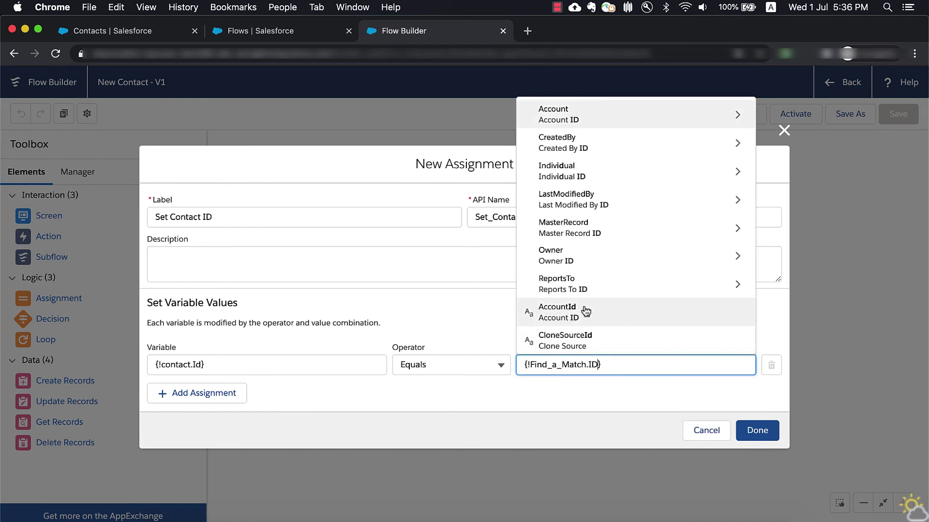
pyautogui.scroll(-1, 617, 326)
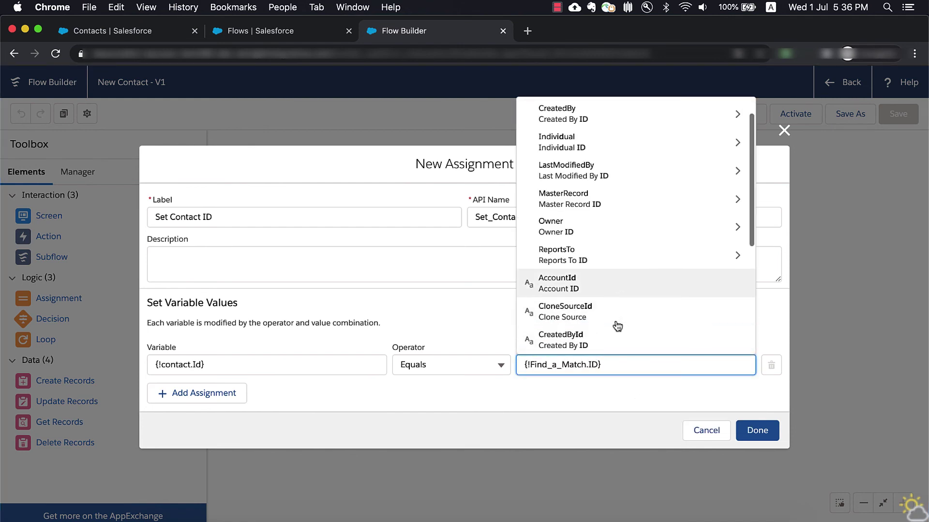
pyautogui.scroll(1, 617, 326)
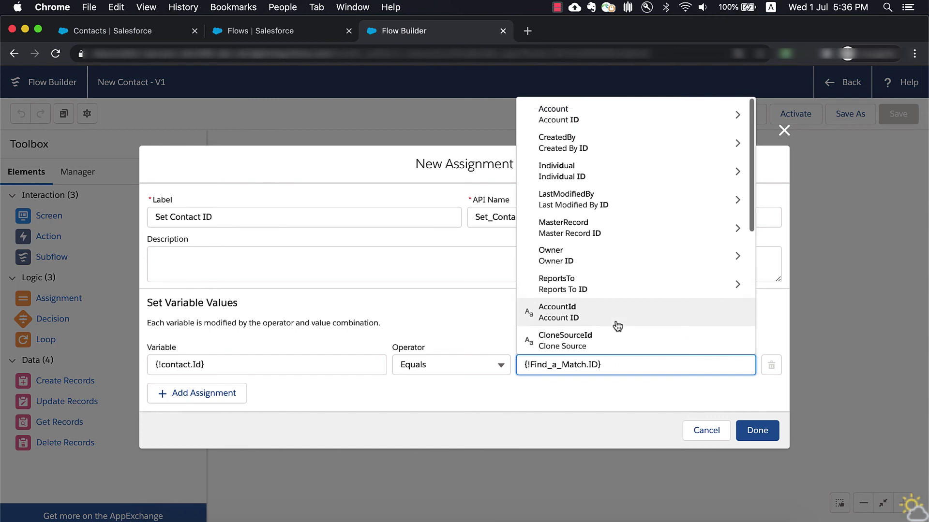
pyautogui.scroll(-4, 617, 327)
pyautogui.scroll(-5, 617, 326)
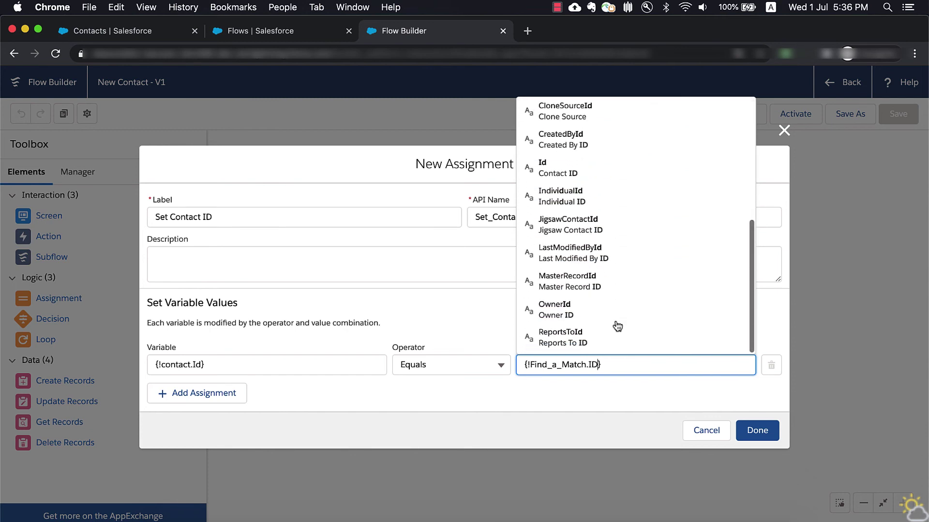
pyautogui.click(618, 173)
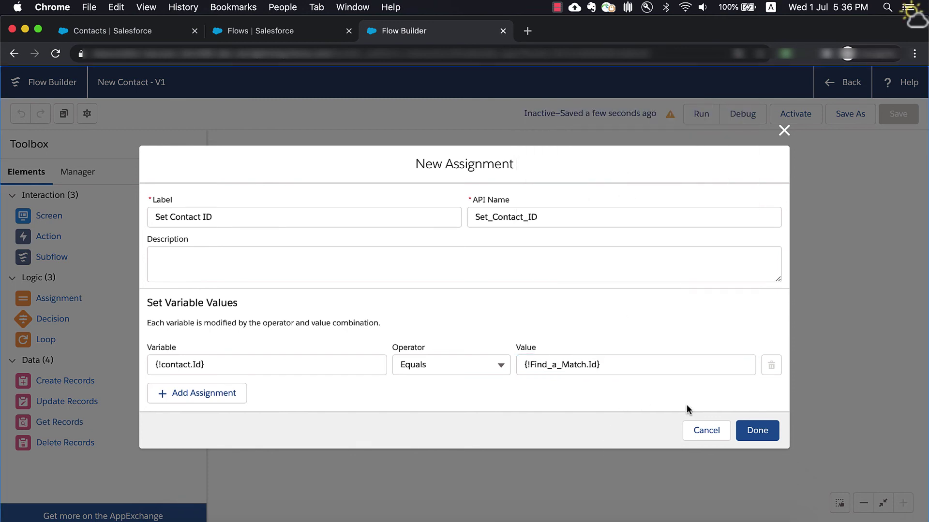
pyautogui.click(764, 431)
pyautogui.moveTo(491, 317); pyautogui.dragTo(578, 300)
# - Add an Update Records element labelled 'Update Contact' using the {!contact} variable
pyautogui.moveTo(66, 401); pyautogui.dragTo(558, 389)
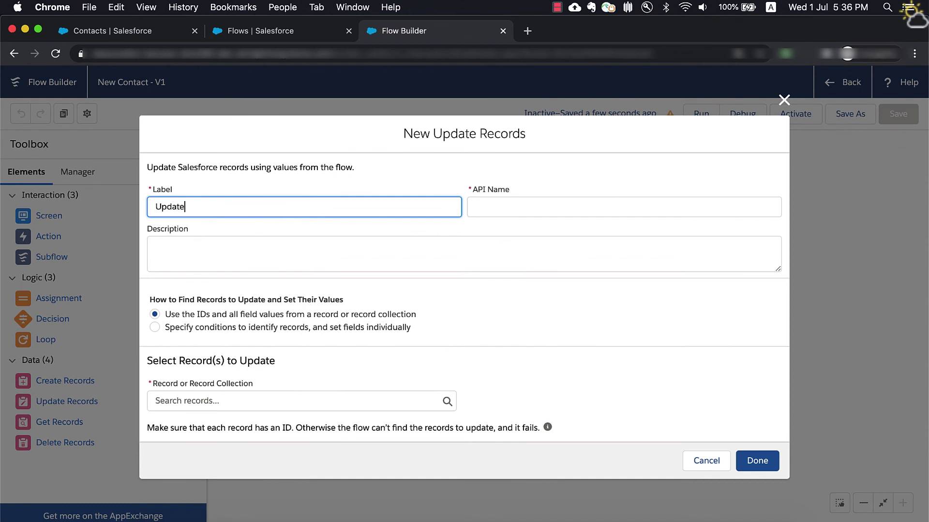
pyautogui.write('Update Contact')
pyautogui.press('Tab')
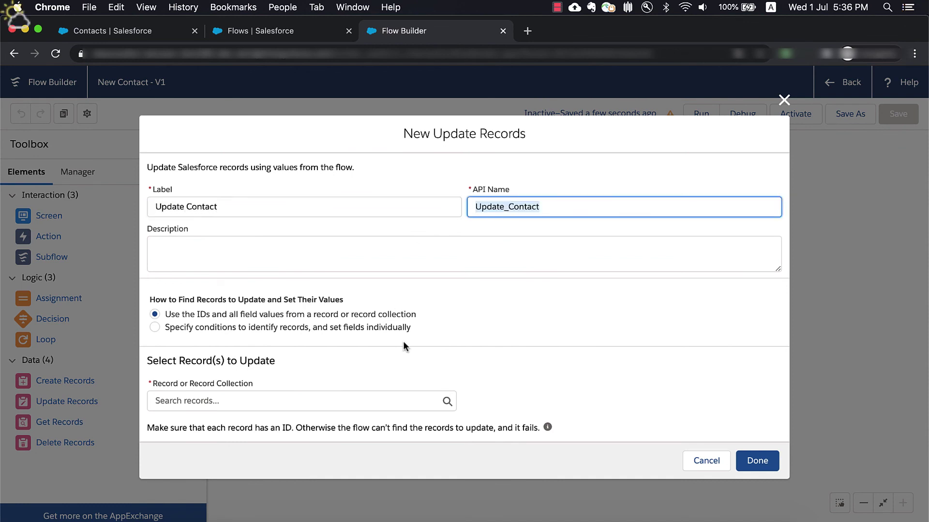
pyautogui.click(315, 394)
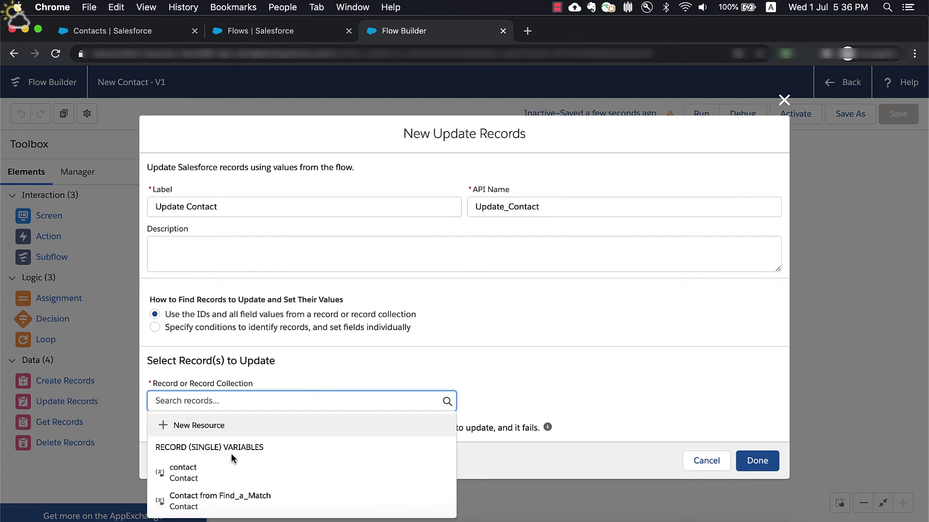
pyautogui.click(218, 472)
pyautogui.click(759, 462)
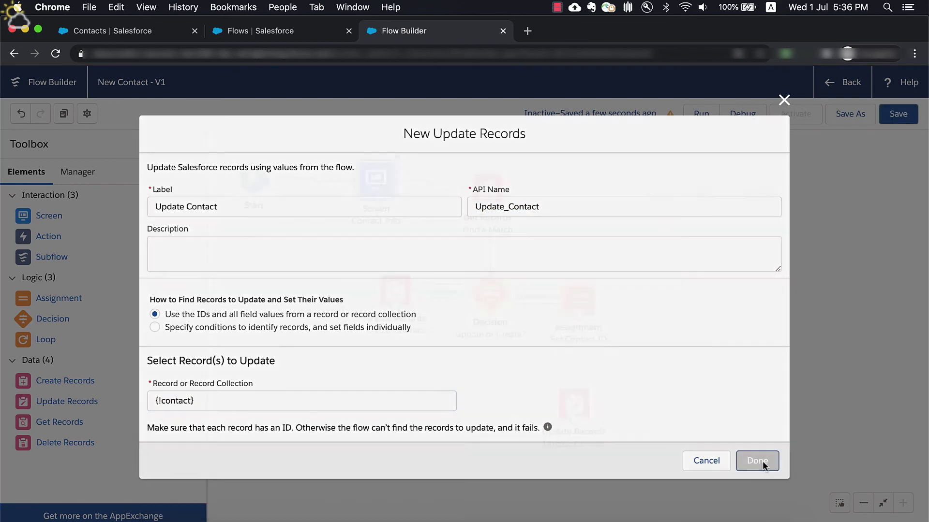
# - Reconfigure Update Contact to update the Contact object, setting Title to 'Updated'
pyautogui.doubleClick(589, 393)
pyautogui.click(384, 327)
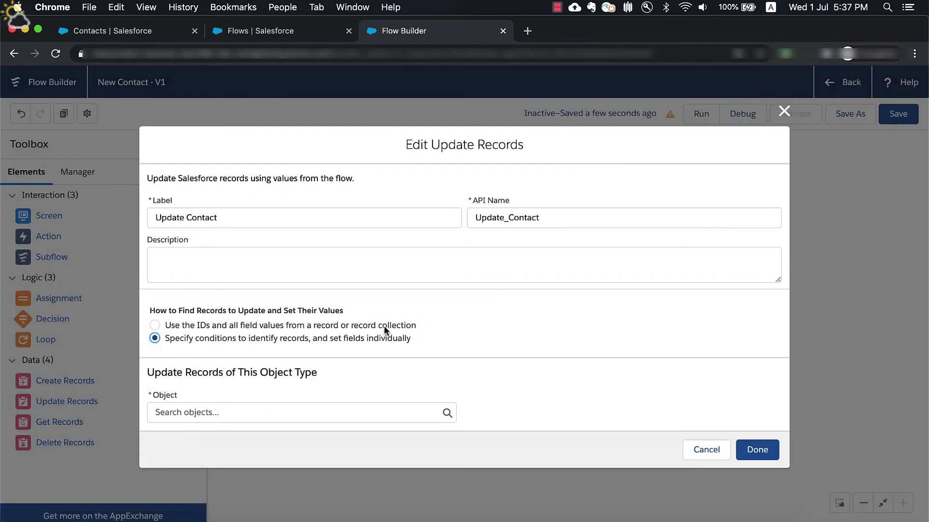
pyautogui.click(361, 412)
pyautogui.write('contact')
pyautogui.click(263, 213)
pyautogui.scroll(-3, 372, 399)
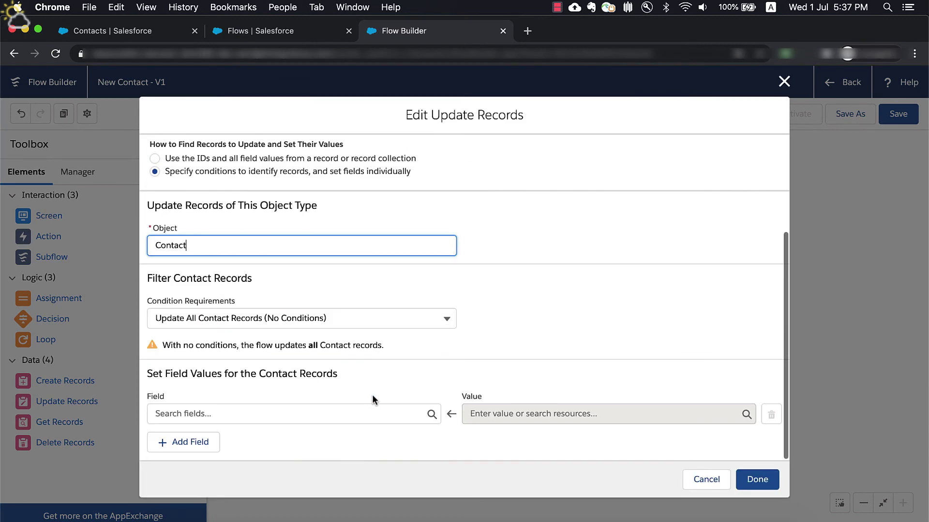
pyautogui.click(338, 419)
pyautogui.write('title')
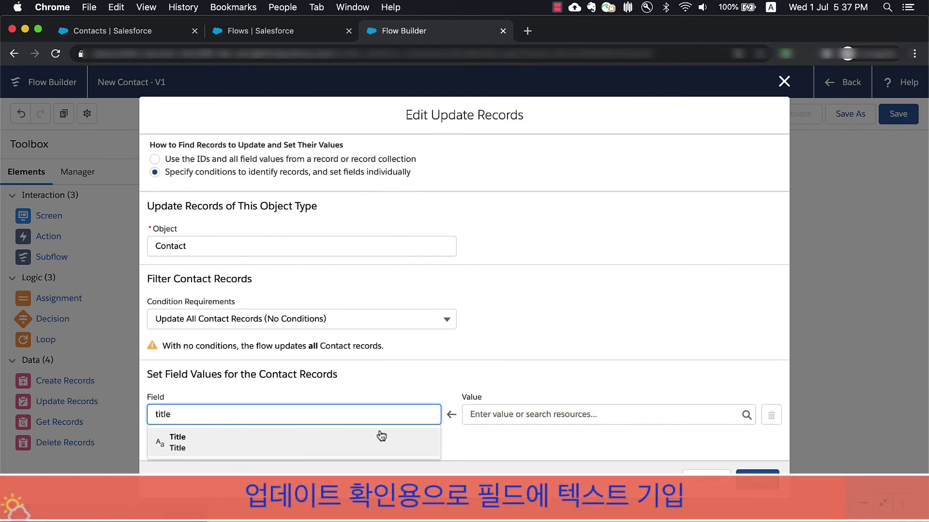
pyautogui.click(382, 436)
pyautogui.click(483, 415)
pyautogui.write('Updated')
pyautogui.click(757, 471)
# - Connect Set Contact ID to Update Contact, save the flow, and tidy the element layout
pyautogui.moveTo(584, 316); pyautogui.dragTo(577, 406)
pyautogui.click(897, 115)
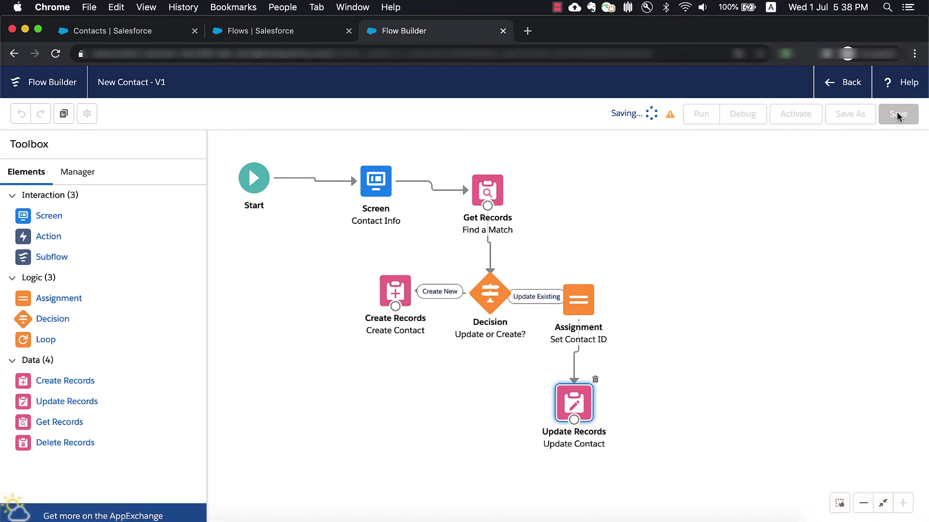
pyautogui.moveTo(373, 187); pyautogui.dragTo(371, 183)
pyautogui.moveTo(481, 193); pyautogui.dragTo(477, 180)
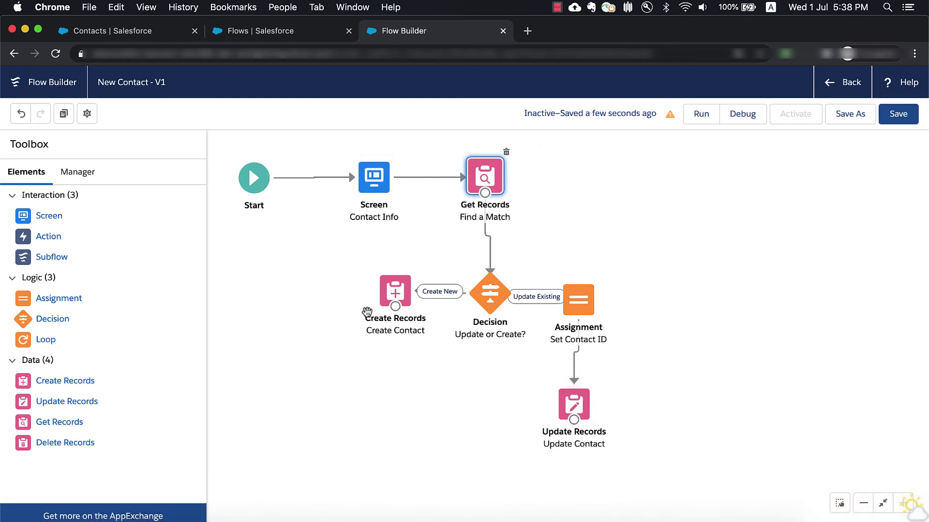
pyautogui.moveTo(392, 297); pyautogui.dragTo(315, 297)
pyautogui.moveTo(579, 307); pyautogui.dragTo(621, 301)
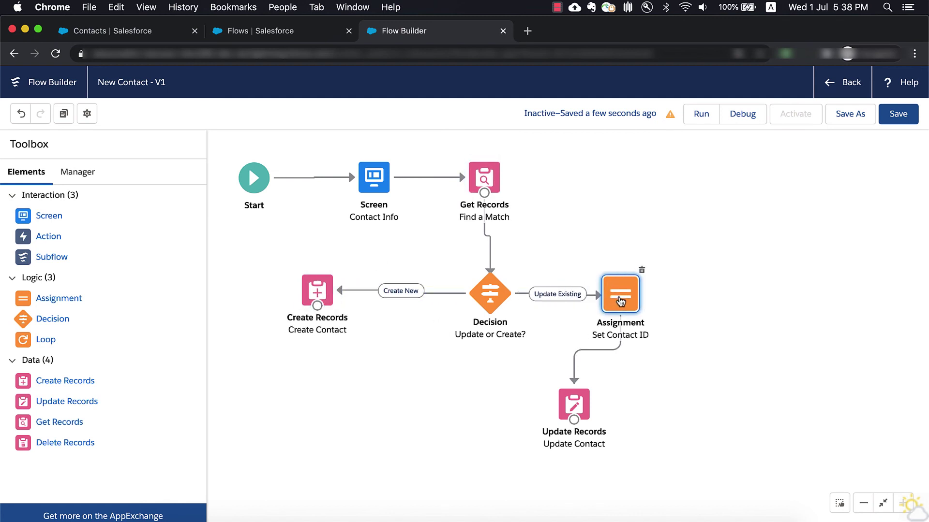
pyautogui.moveTo(574, 404); pyautogui.dragTo(619, 395)
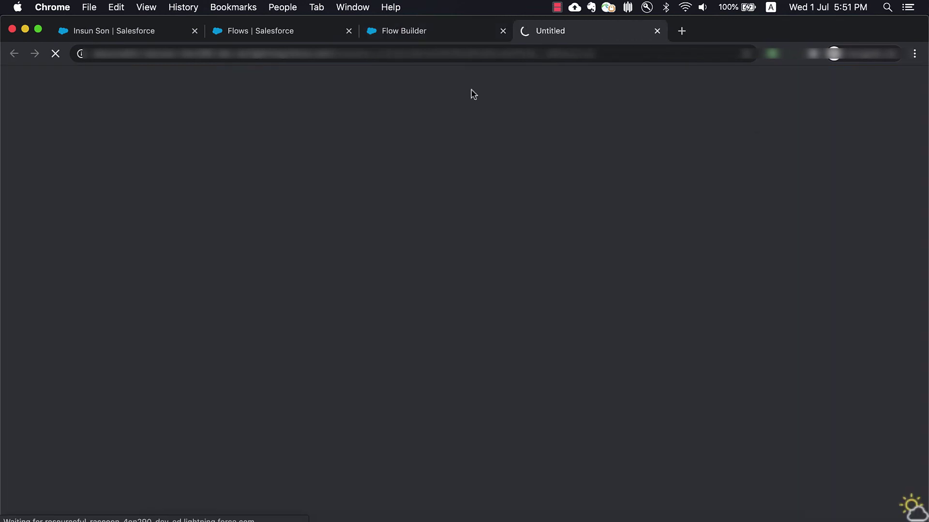
# - Look up the Edge Communications account, then start a debug run of the flow
pyautogui.click(396, 111)
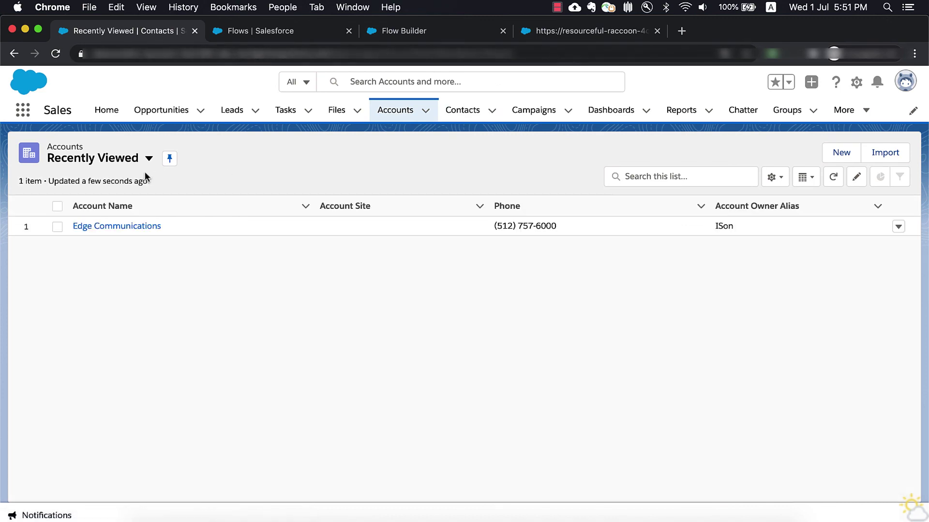
pyautogui.click(104, 226)
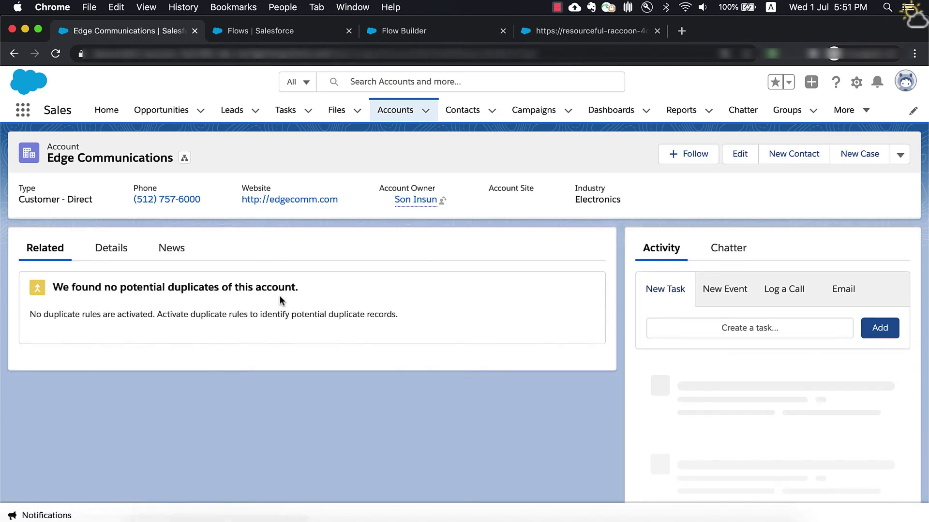
pyautogui.scroll(-1, 279, 300)
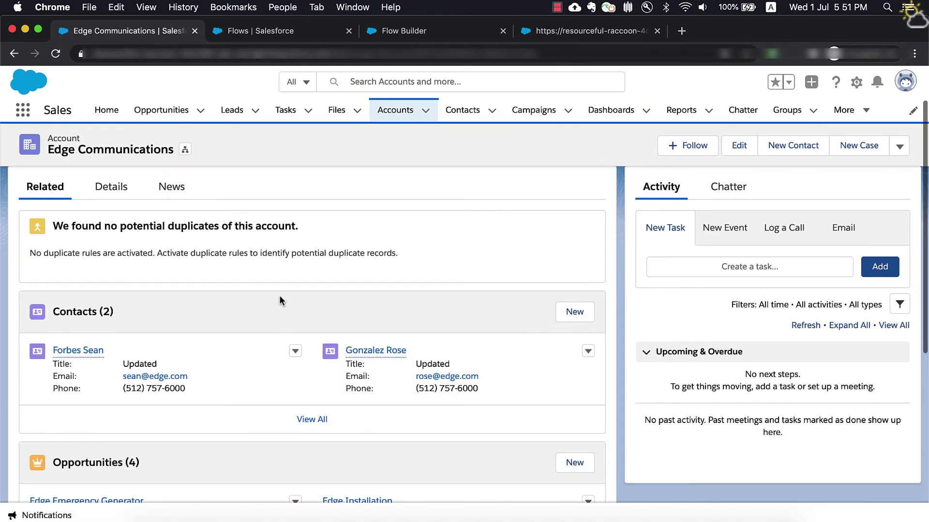
pyautogui.click(600, 34)
pyautogui.click(643, 385)
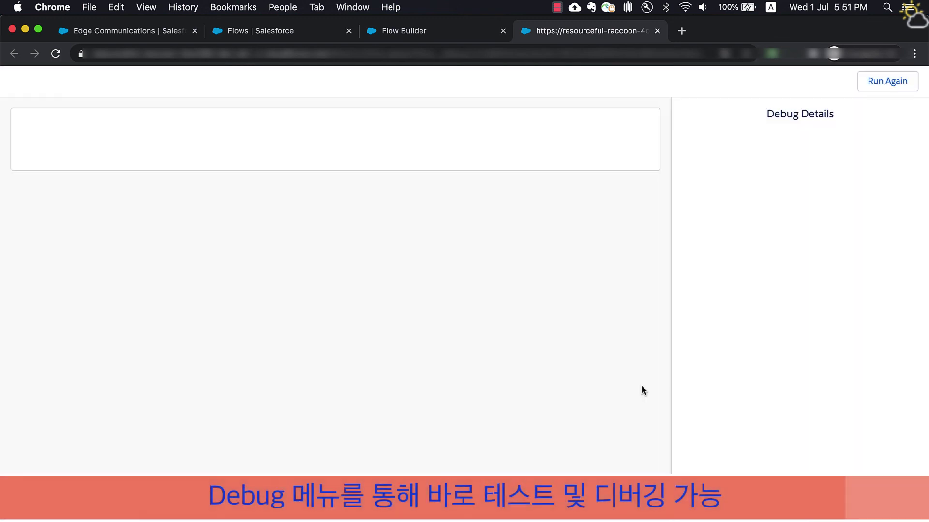
# - Submit the contact's names with Edge Communications and Update existing on, then refresh Contacts
pyautogui.click(167, 184)
pyautogui.press('Tab')
pyautogui.write('S')
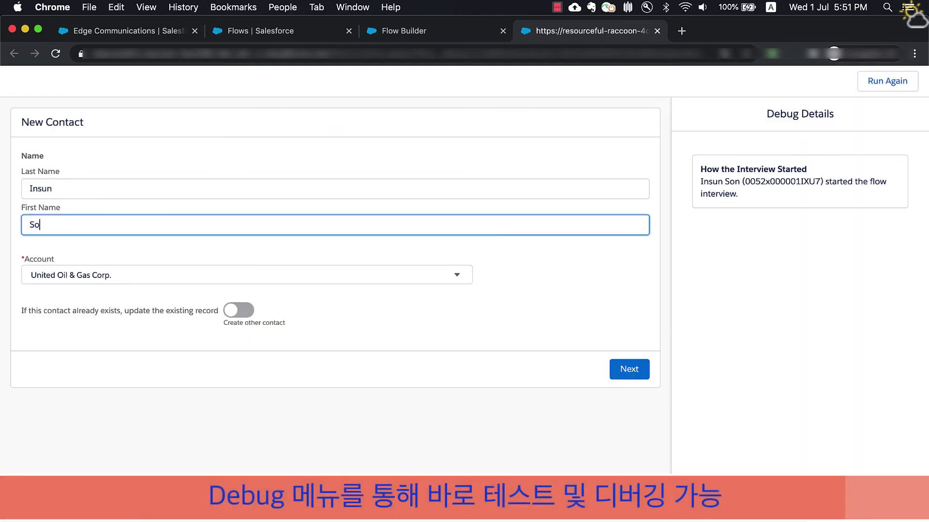
pyautogui.click(139, 283)
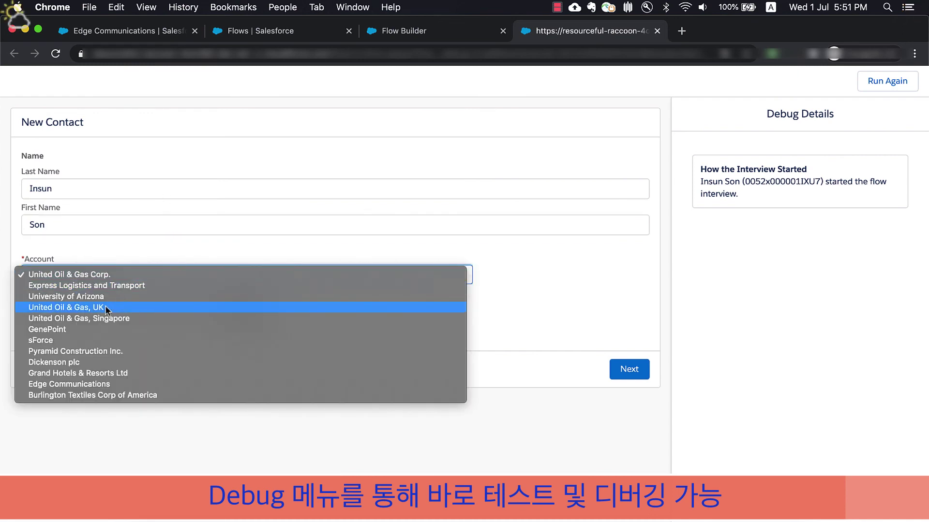
pyautogui.click(84, 385)
pyautogui.click(248, 312)
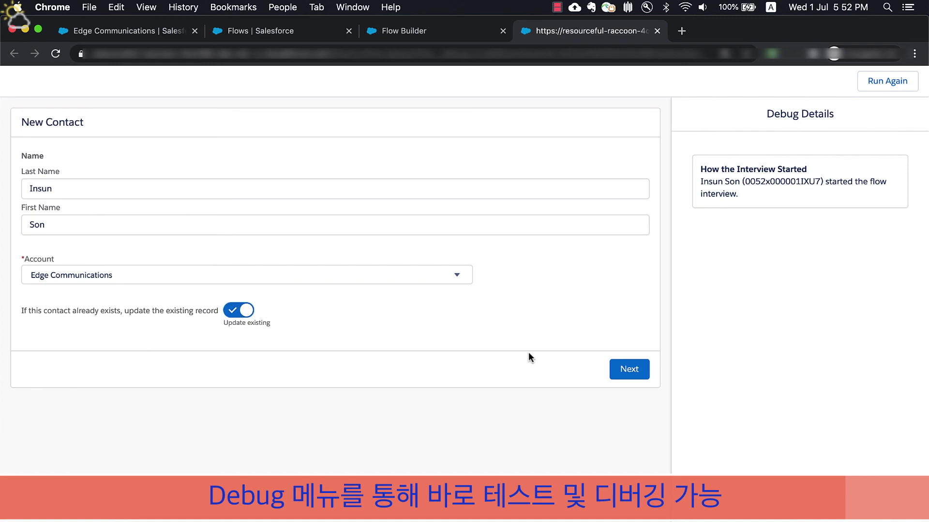
pyautogui.click(645, 368)
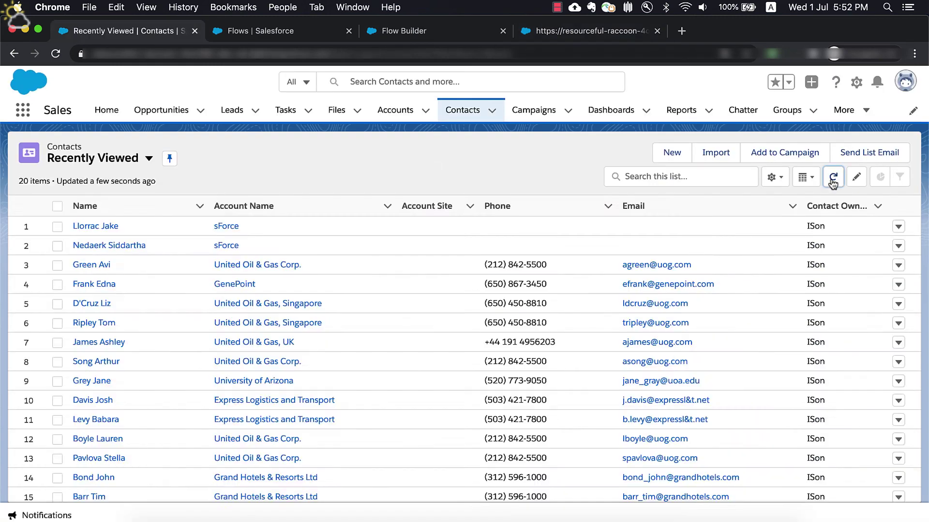
pyautogui.click(832, 177)
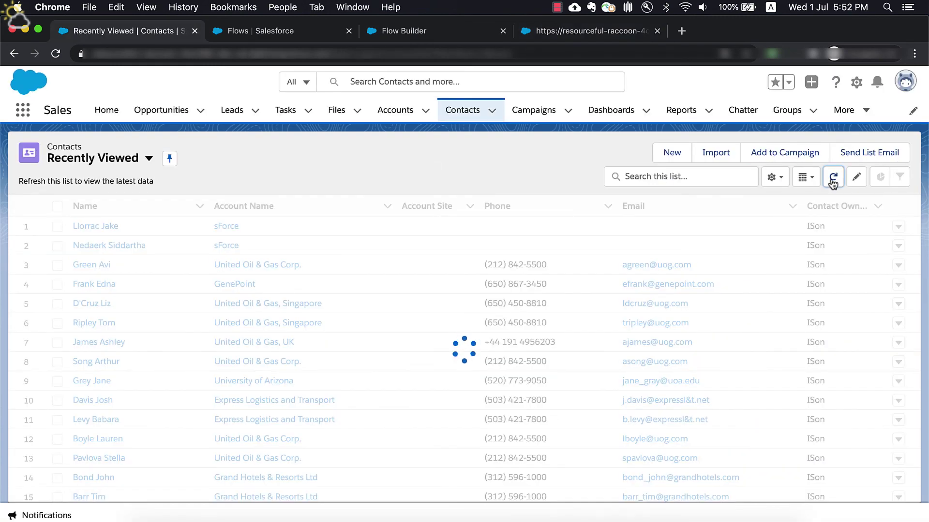
# - View the test contact's details, then rerun the debug with changed inputs
pyautogui.click(96, 227)
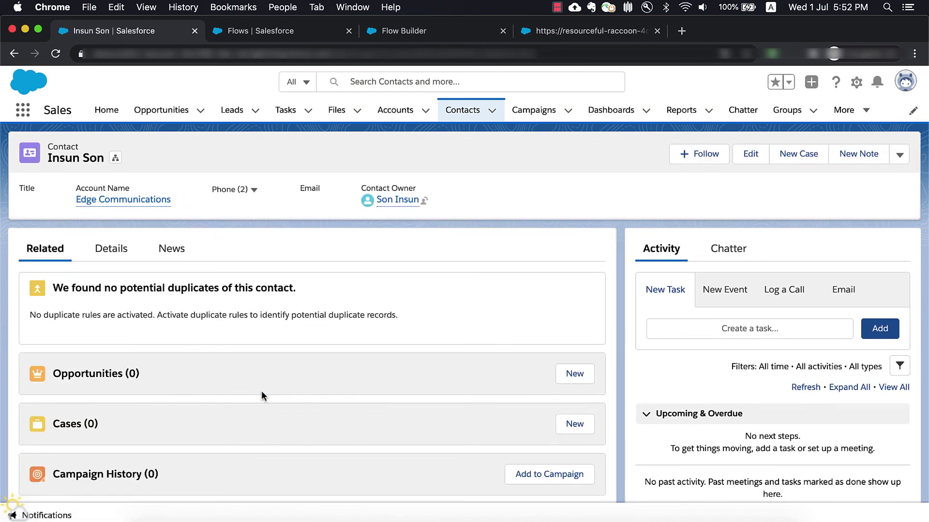
pyautogui.click(109, 249)
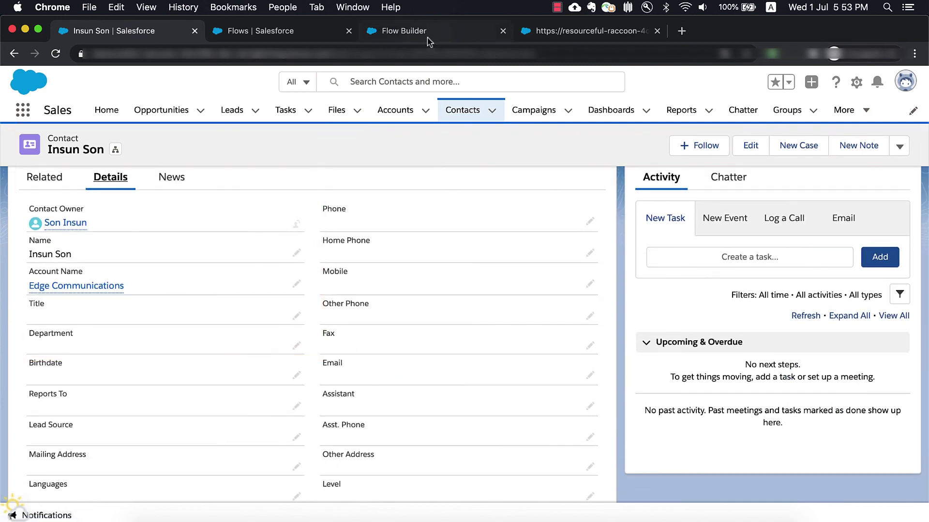
pyautogui.click(596, 29)
pyautogui.click(313, 183)
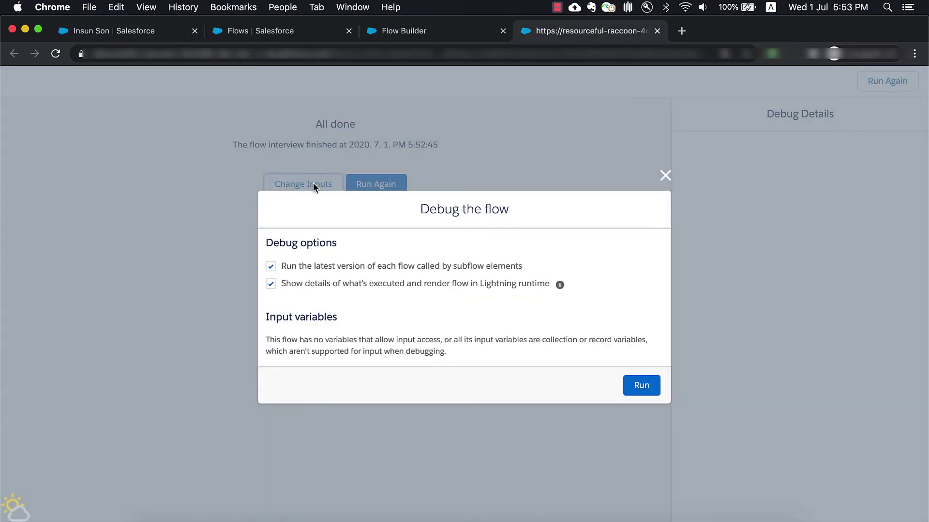
pyautogui.click(634, 388)
# - Re-enter the contact's last and first name, Edge Communications, Update existing on, and submit
pyautogui.click(152, 186)
pyautogui.press('Tab')
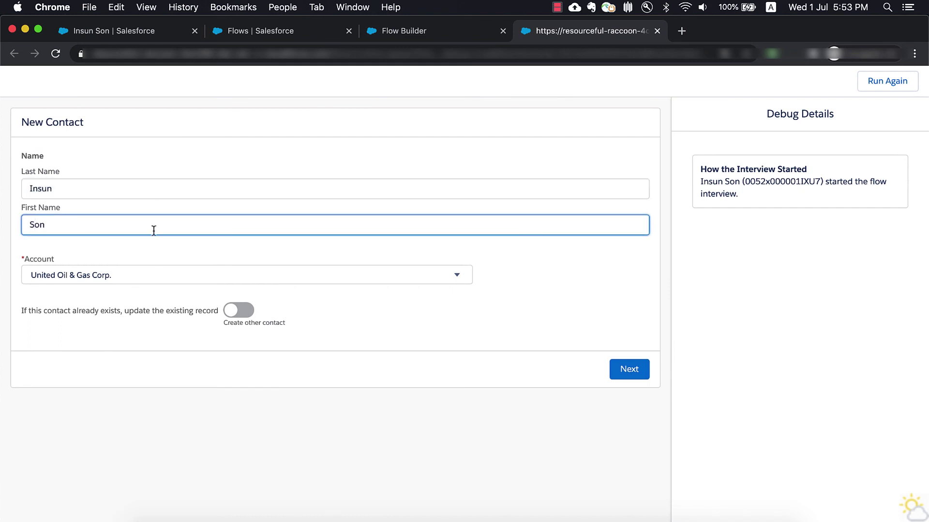
pyautogui.click(109, 274)
pyautogui.click(94, 382)
pyautogui.click(226, 317)
pyautogui.click(640, 373)
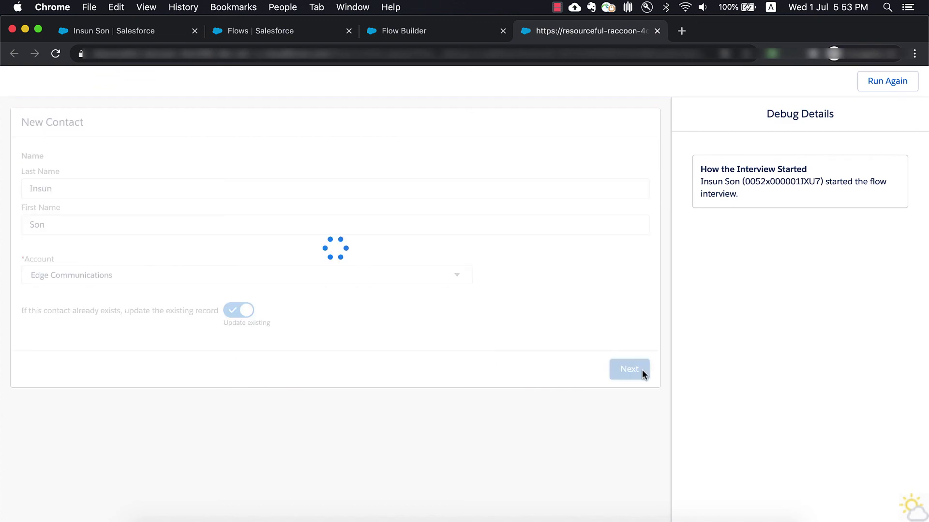
# - Check the test contact's details to confirm its Title now reads Updated
pyautogui.click(154, 34)
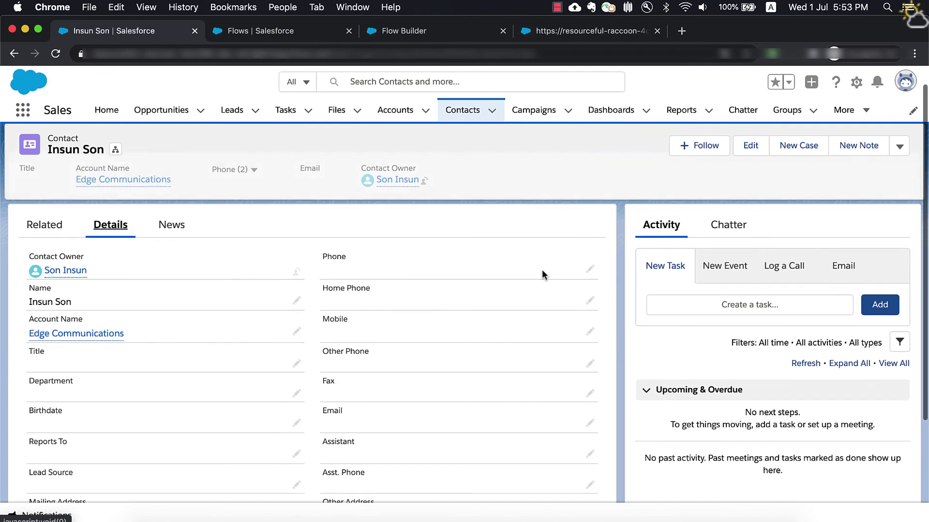
pyautogui.click(470, 113)
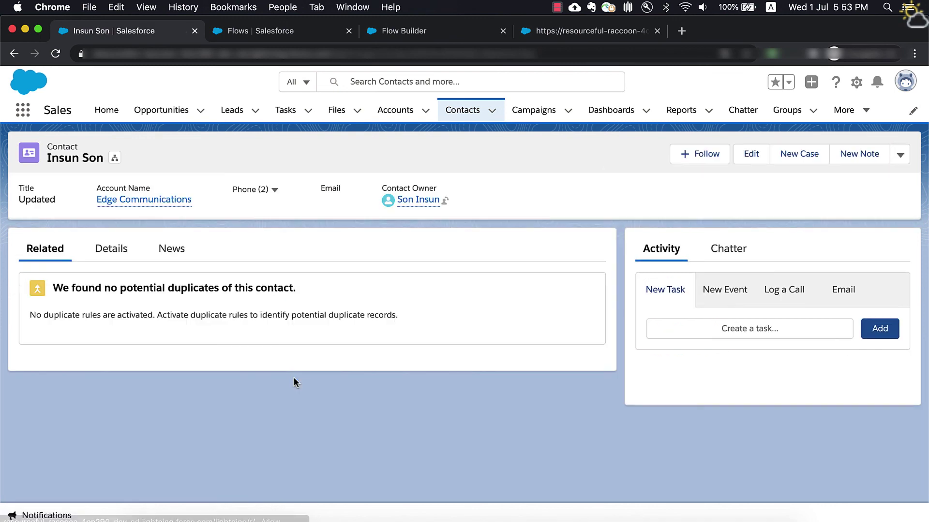
pyautogui.click(109, 248)
pyautogui.scroll(-3, 399, 384)
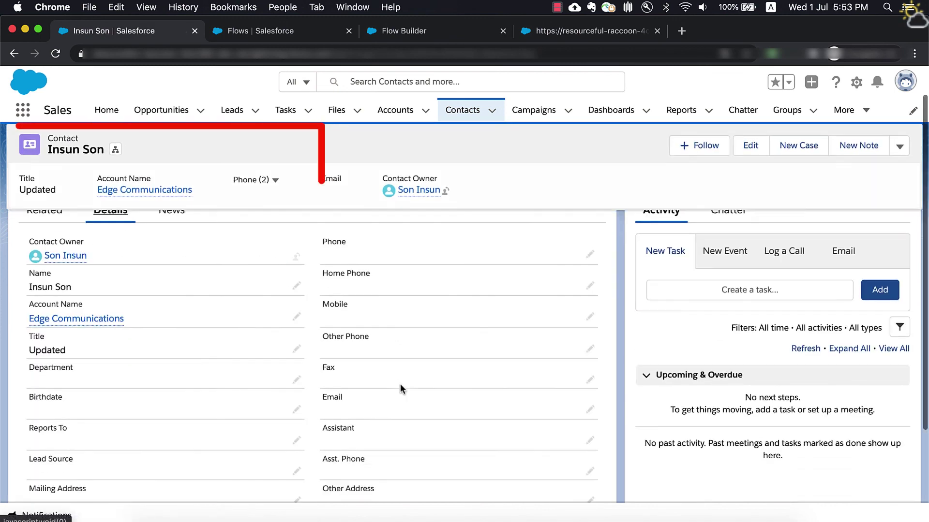